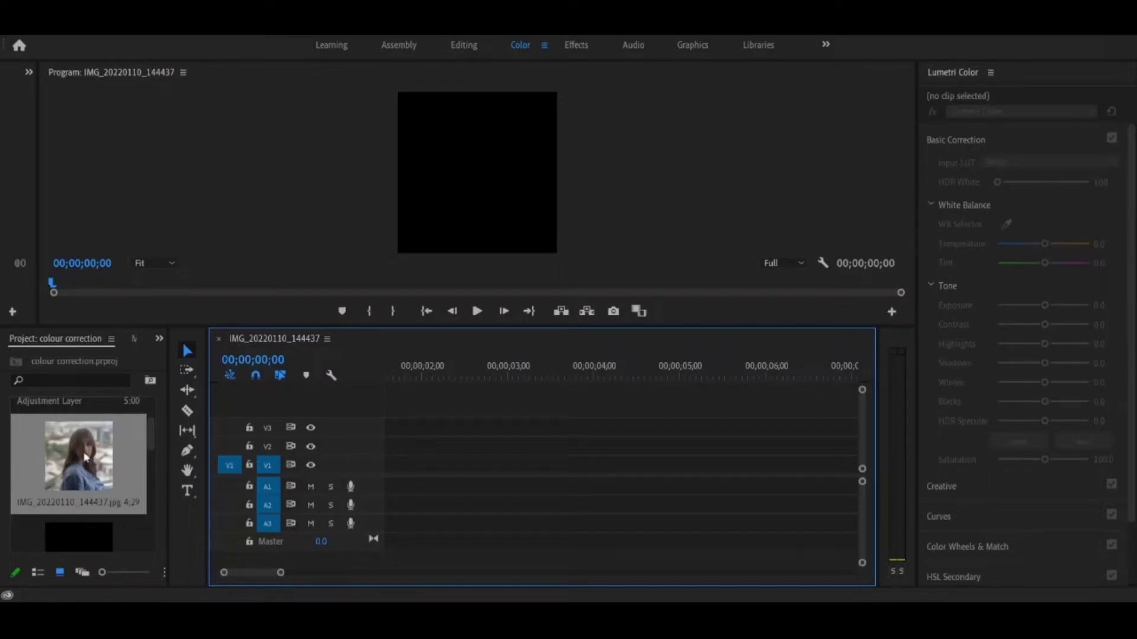
Place IMG_20220110_144437.jpg on track V2 at the start of the sequence, with the Color workspace active.
drag(86, 457, 386, 450)
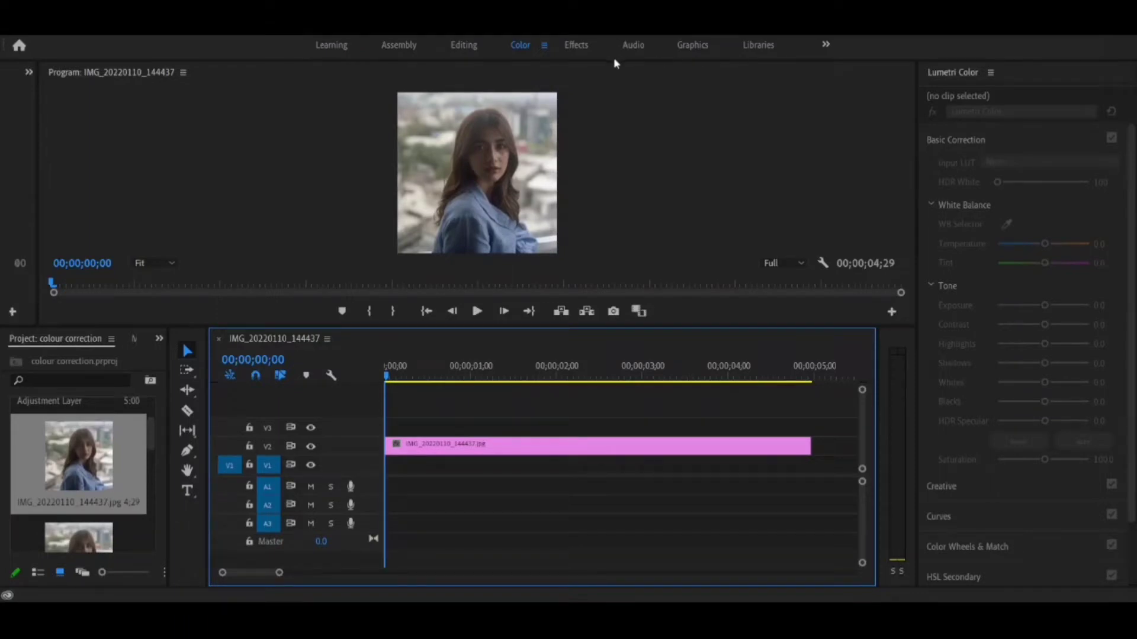
click(480, 45)
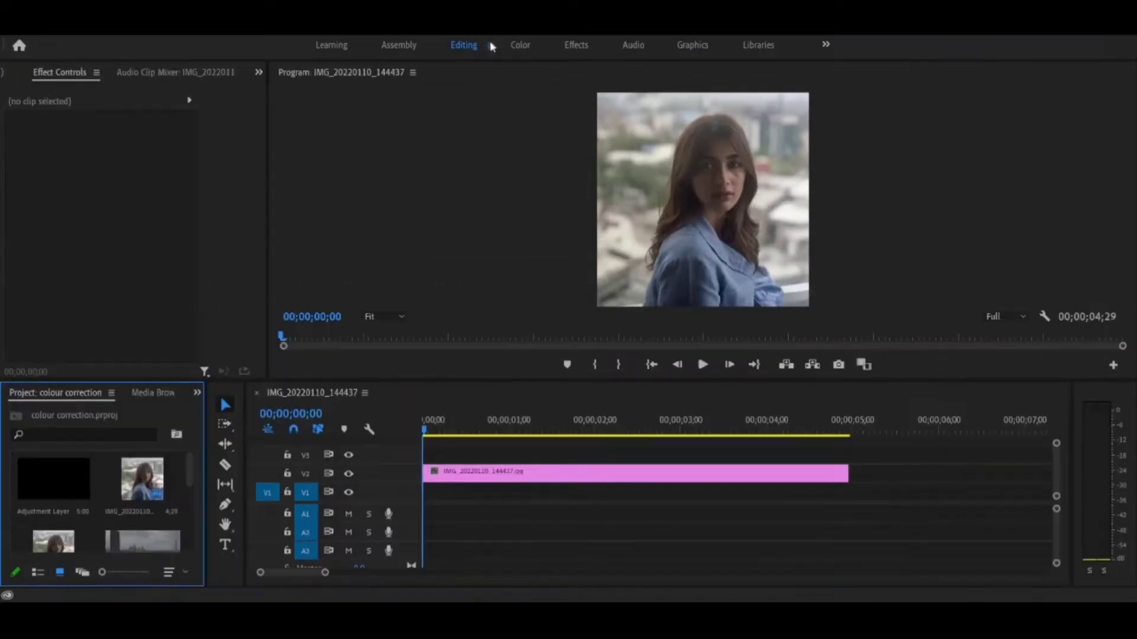
click(529, 47)
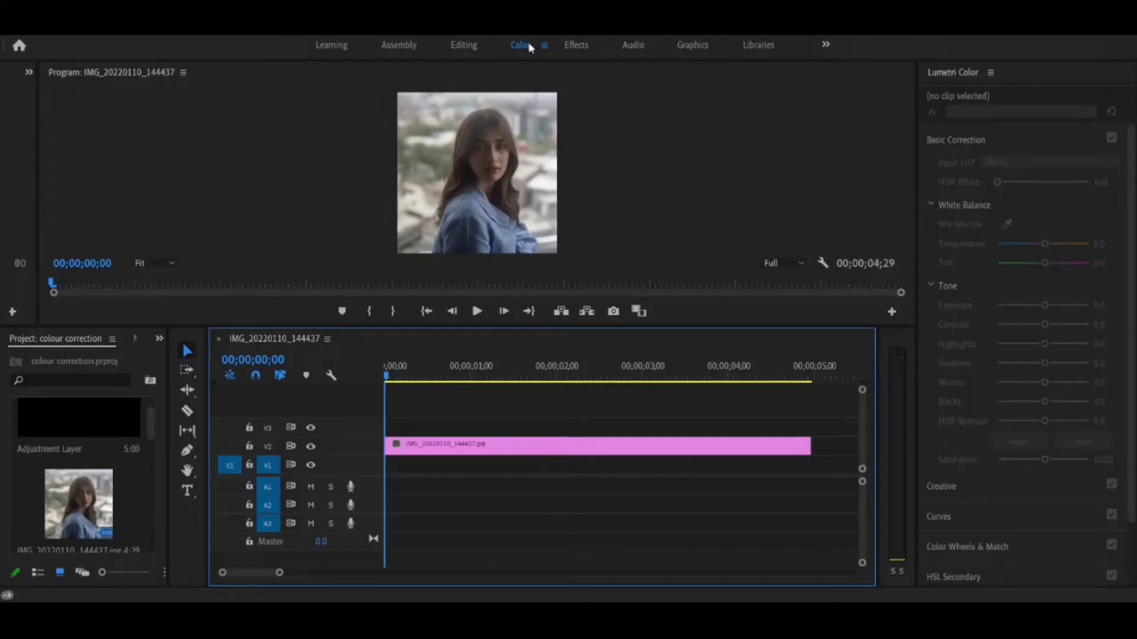
Widen the source and scopes area and make the program preview taller.
click(658, 264)
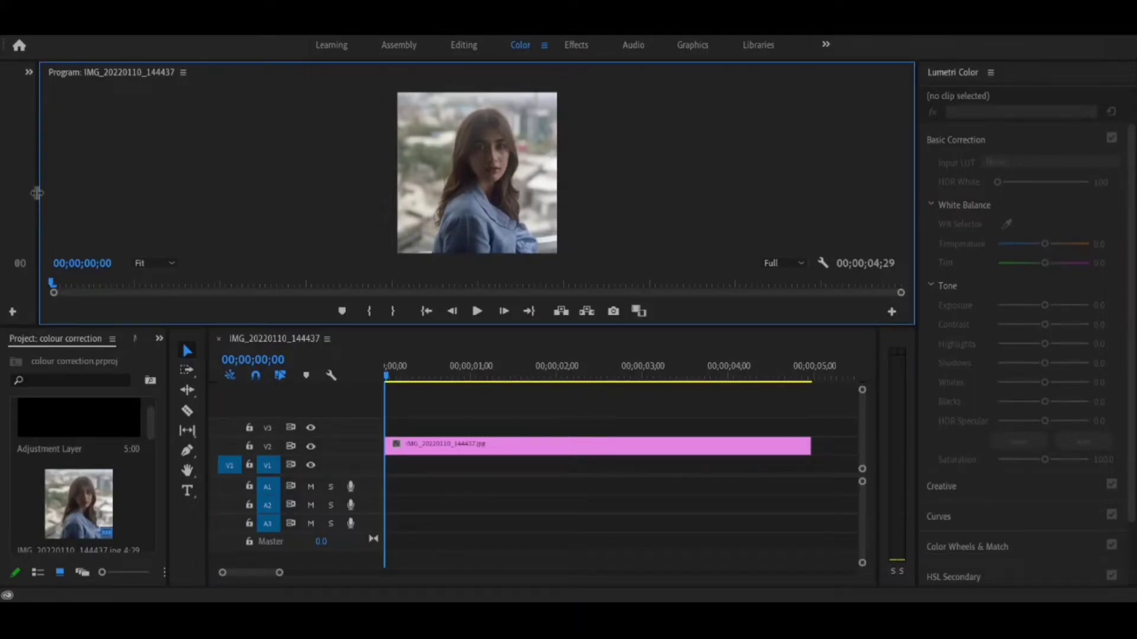
drag(37, 193, 267, 212)
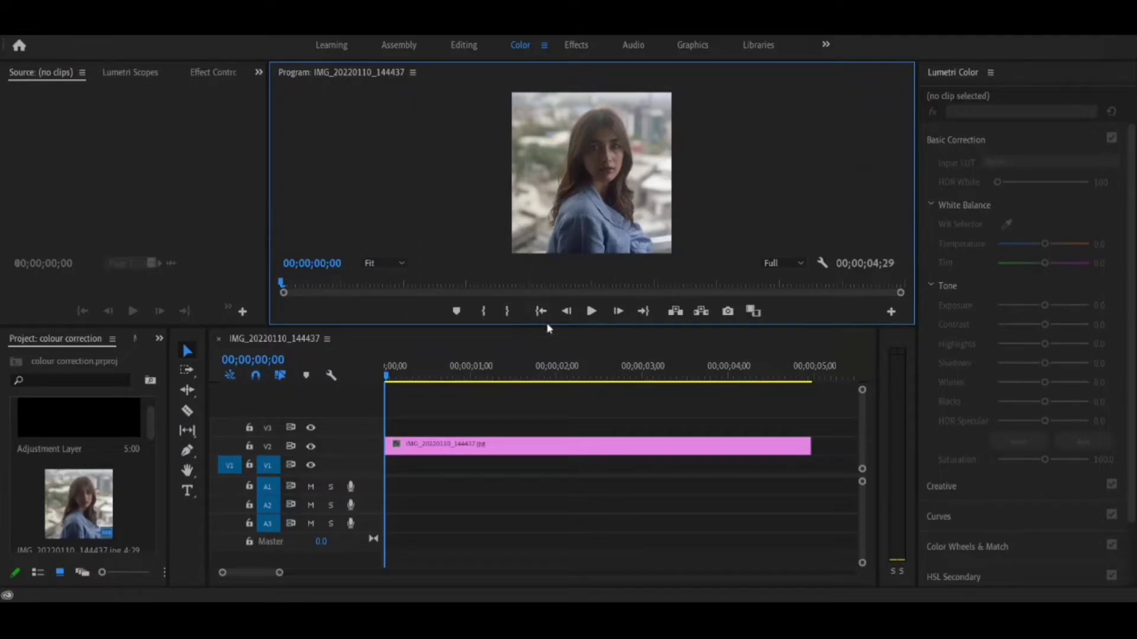
drag(551, 325, 572, 433)
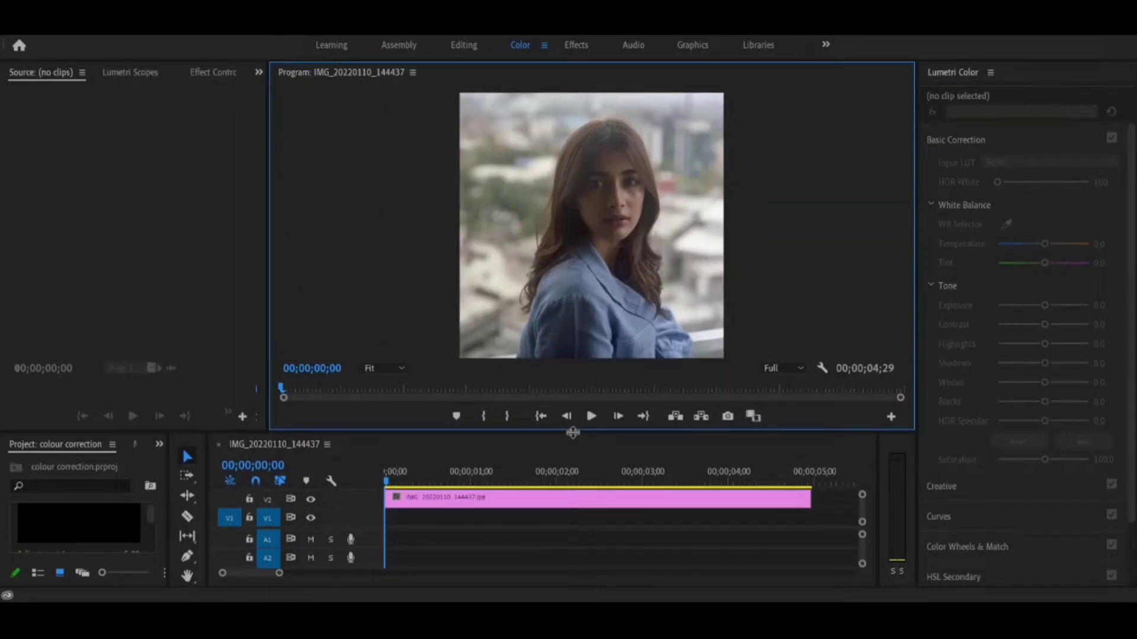
Display the Lumetri Scopes for the sequence and select the image clip on V2.
click(580, 505)
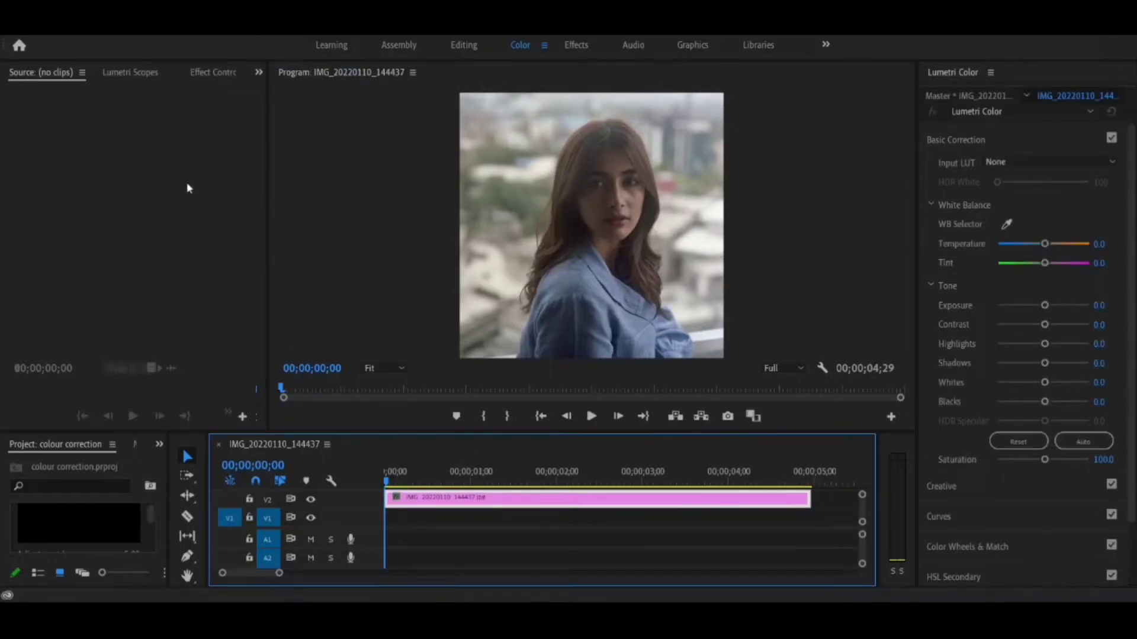
click(161, 266)
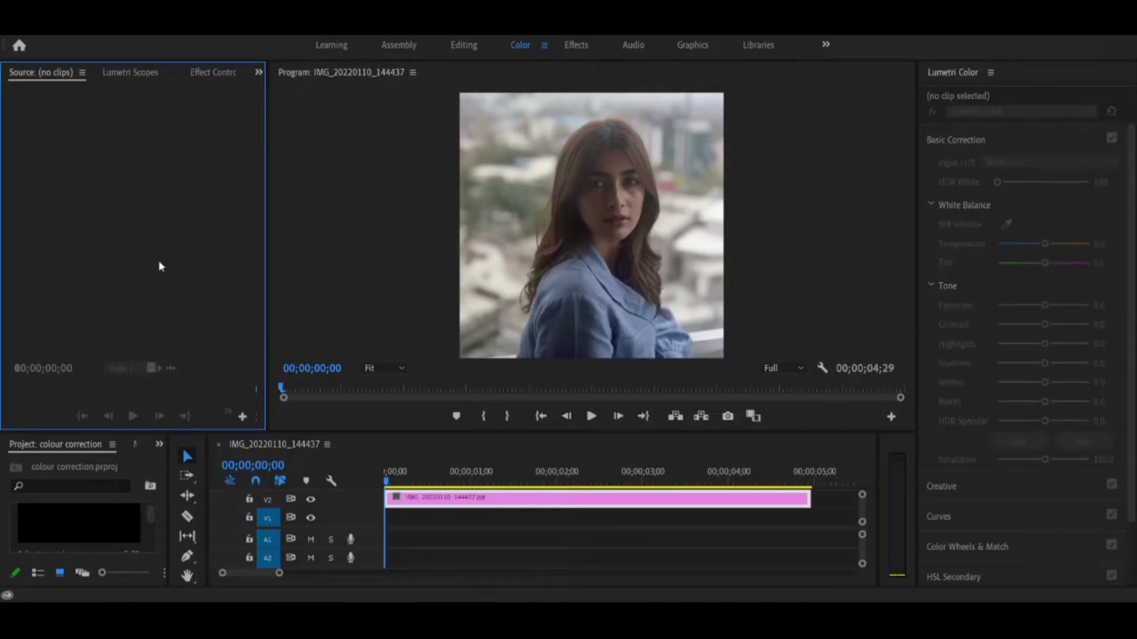
click(195, 74)
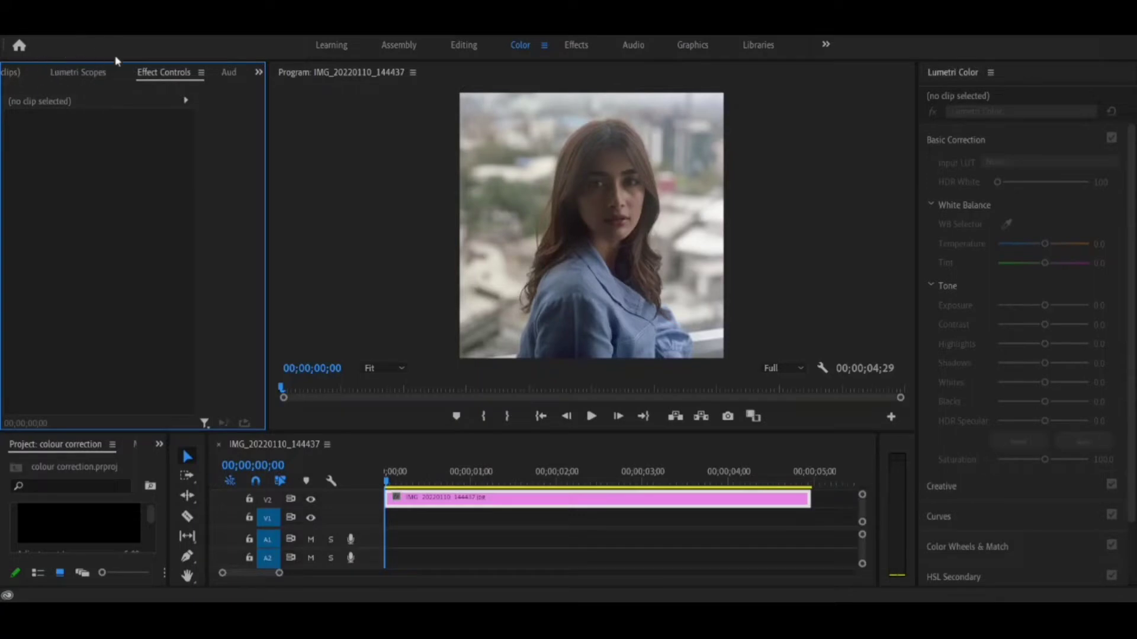
click(66, 79)
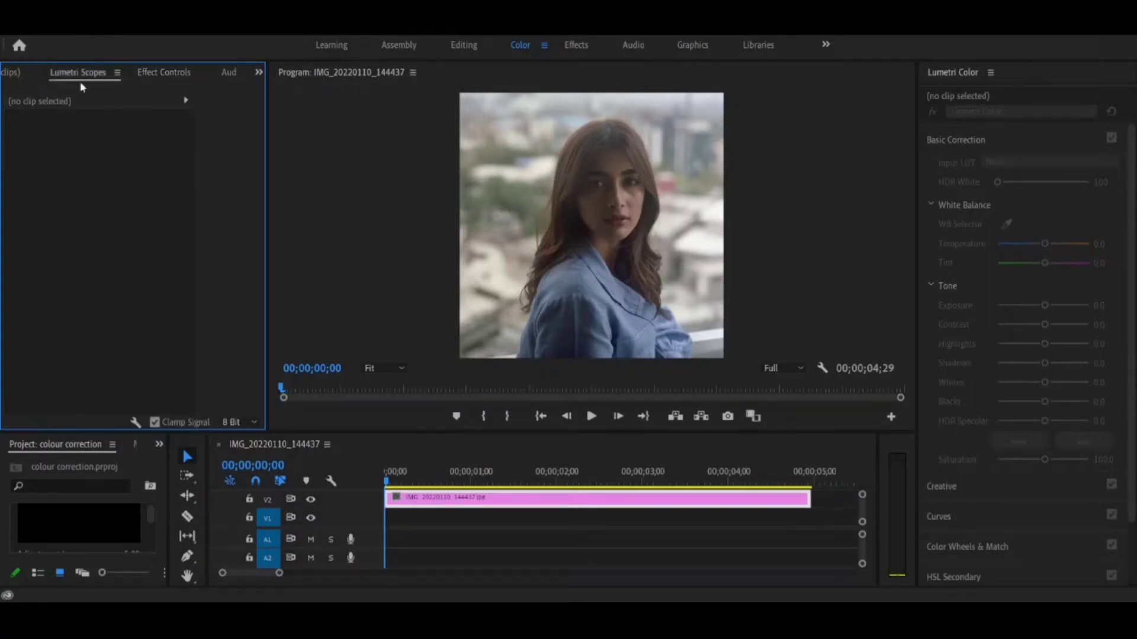
click(537, 522)
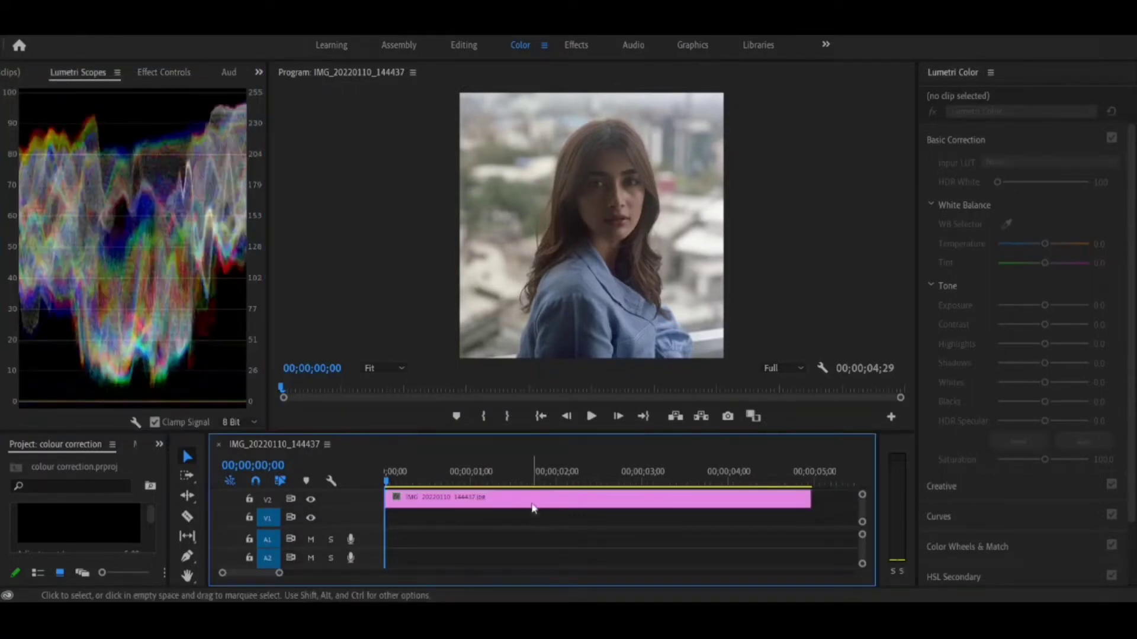
click(533, 501)
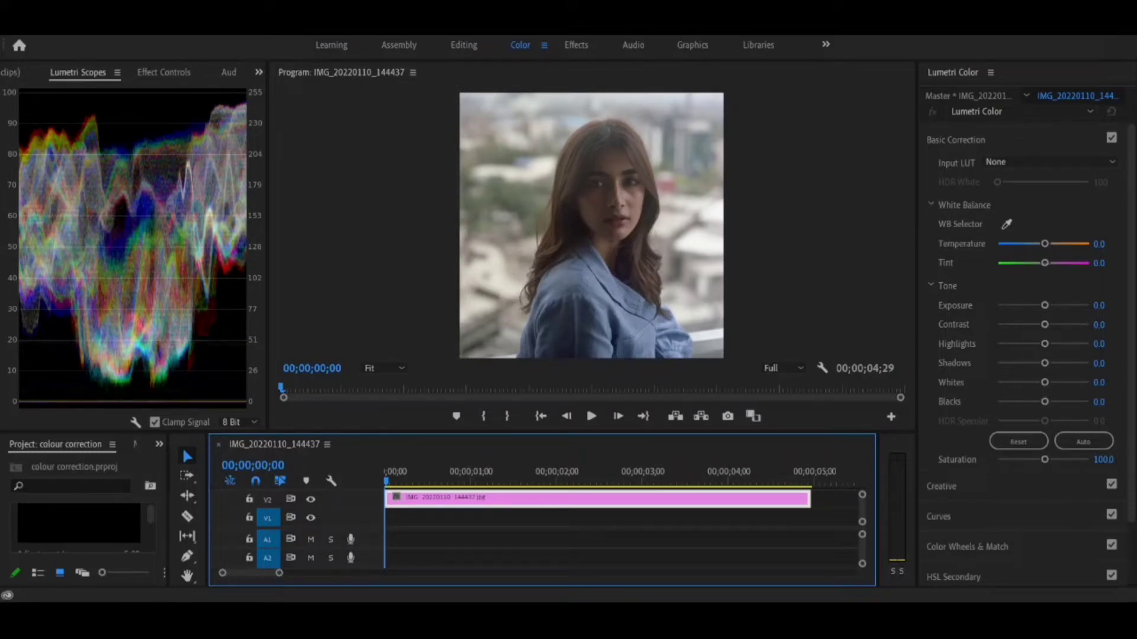
Narrow the Lumetri Scopes and give the program preview and Lumetri Color controls more room.
click(586, 176)
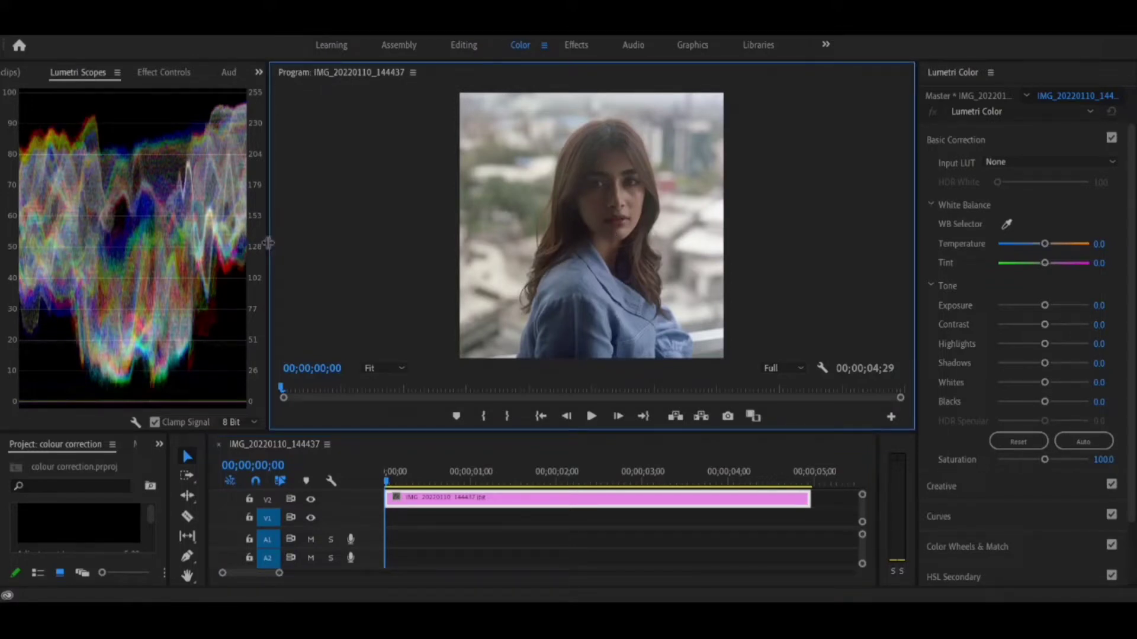
drag(268, 243, 172, 244)
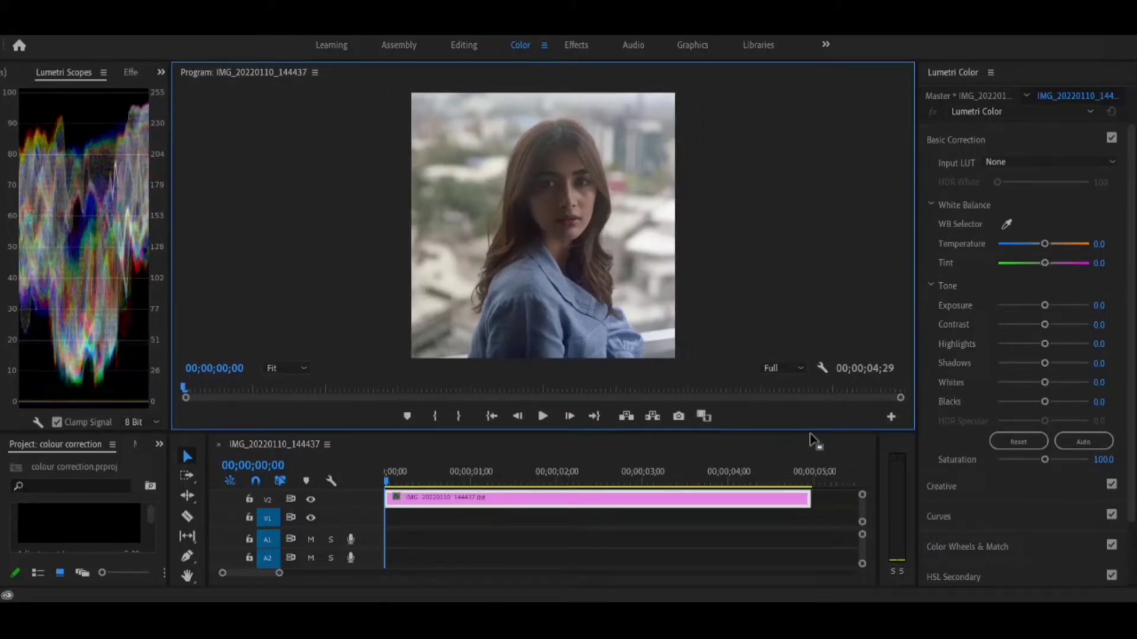
drag(811, 432, 817, 494)
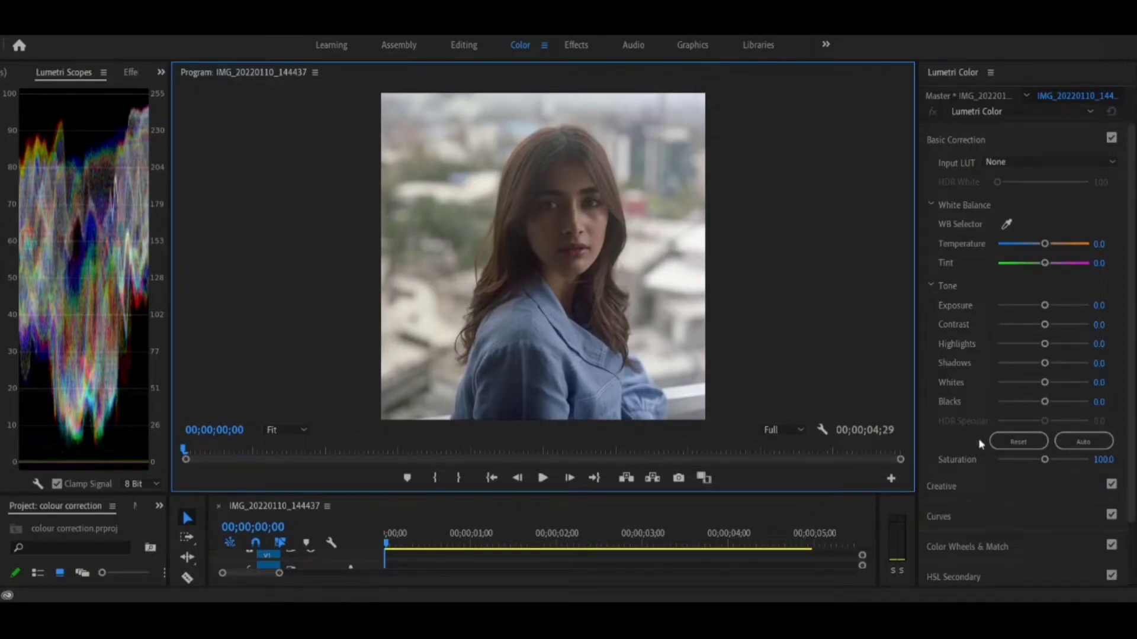
click(958, 452)
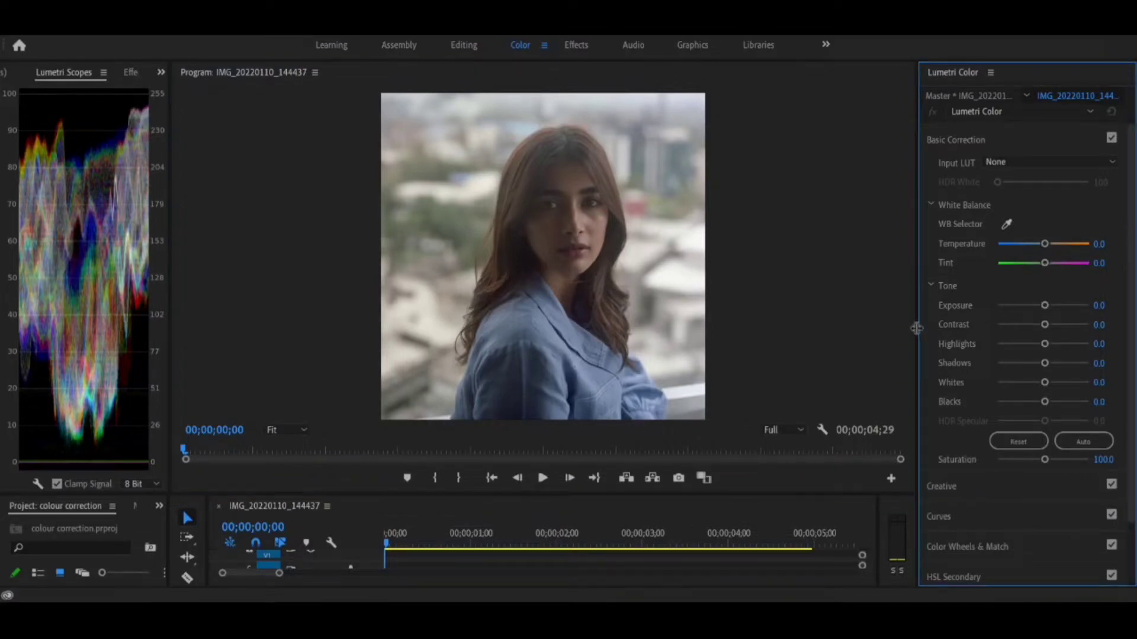
drag(916, 329, 798, 350)
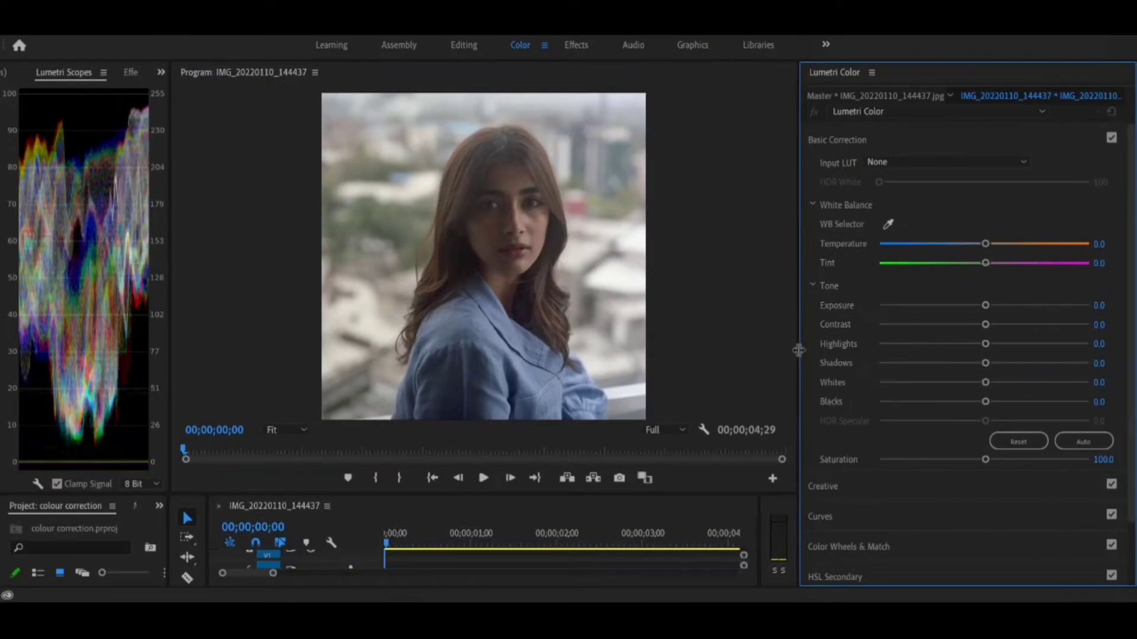
click(594, 405)
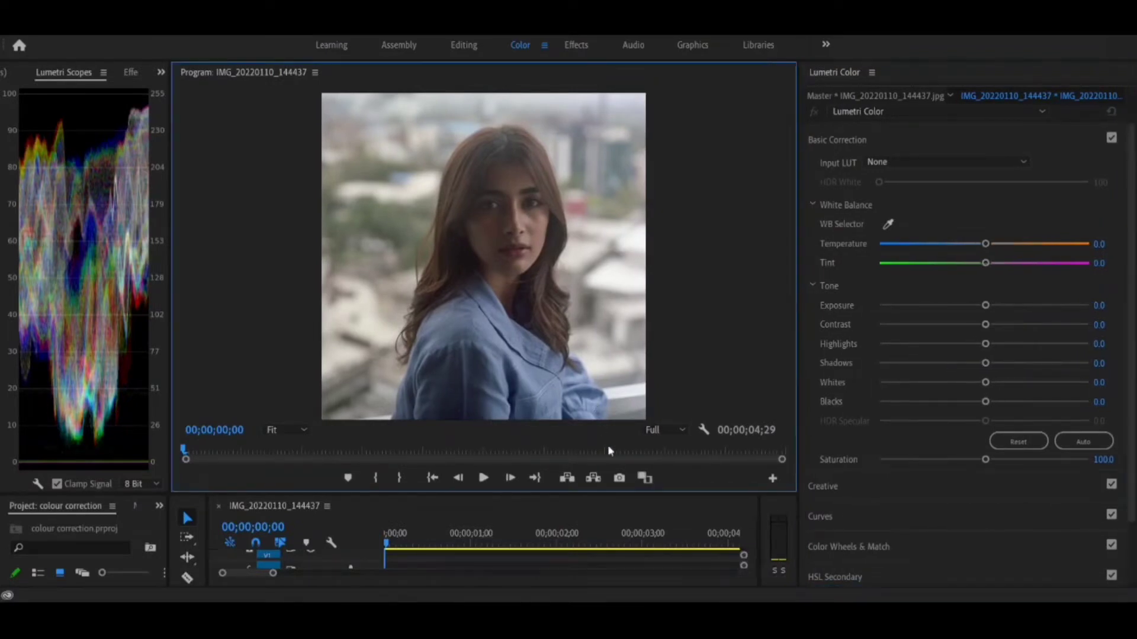
Create an adjustment layer with the default settings and place it on V3 directly above the image clip.
drag(627, 493, 613, 305)
click(140, 497)
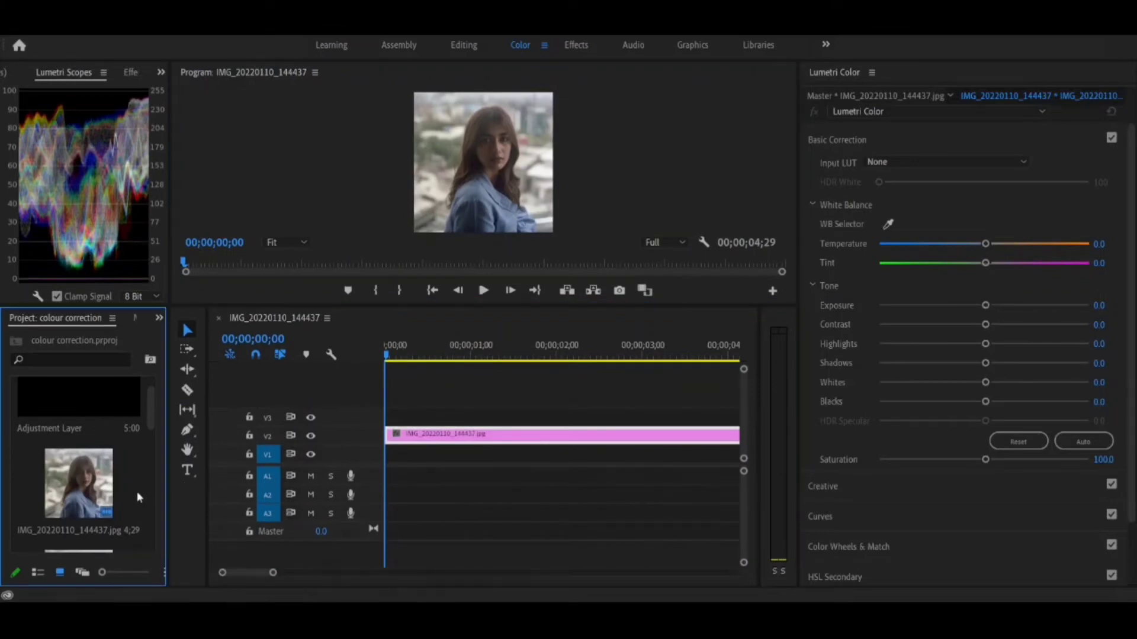
drag(168, 482, 354, 482)
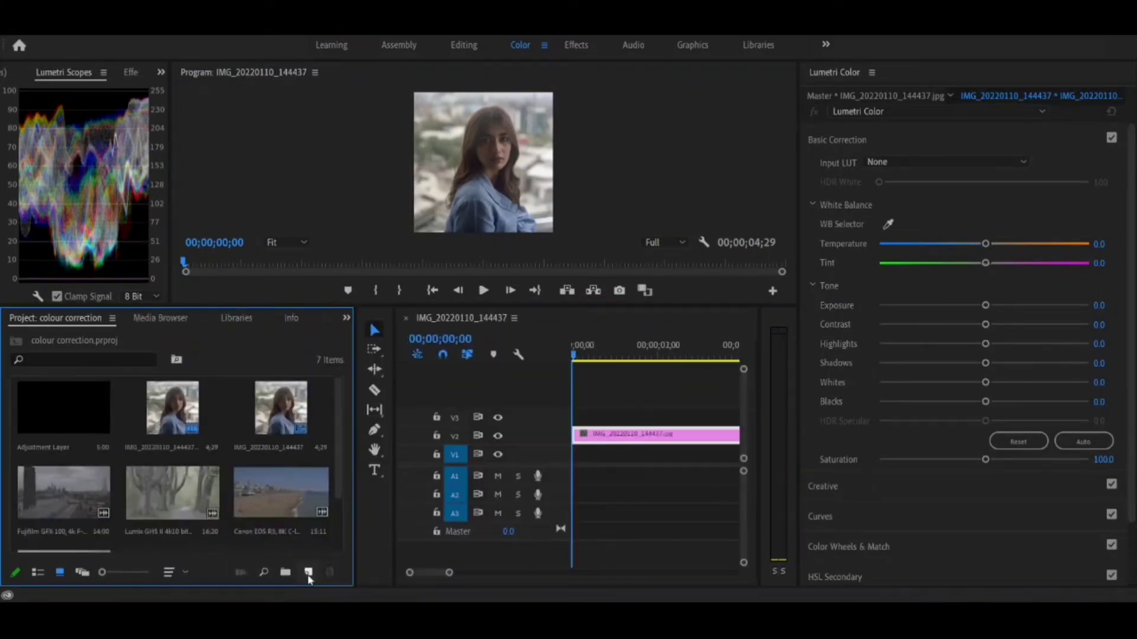
click(348, 444)
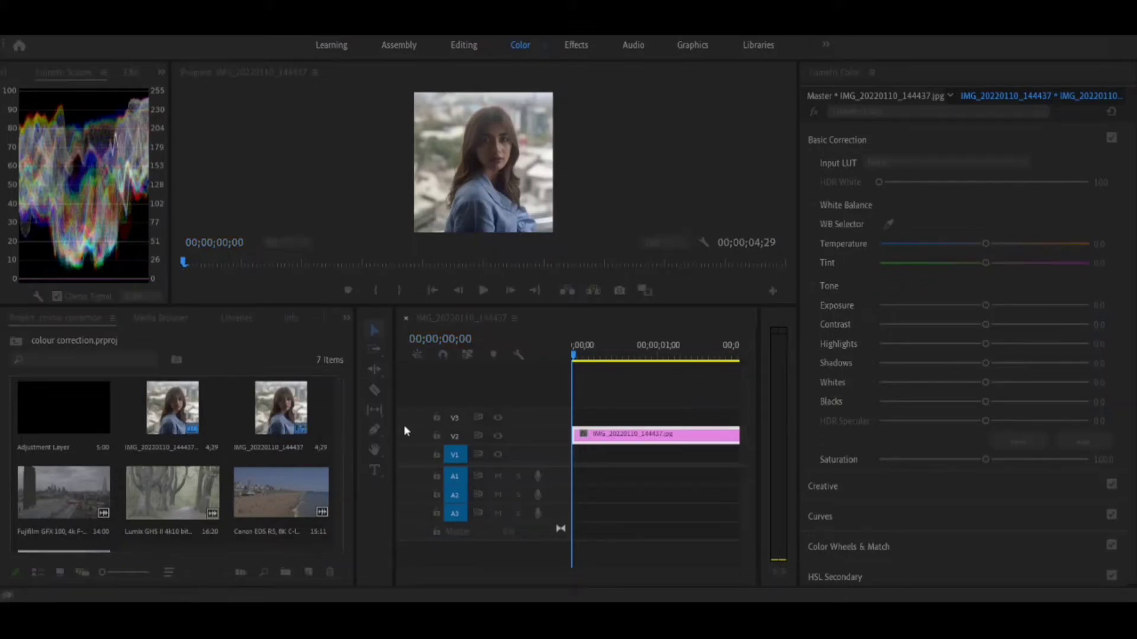
key(Return)
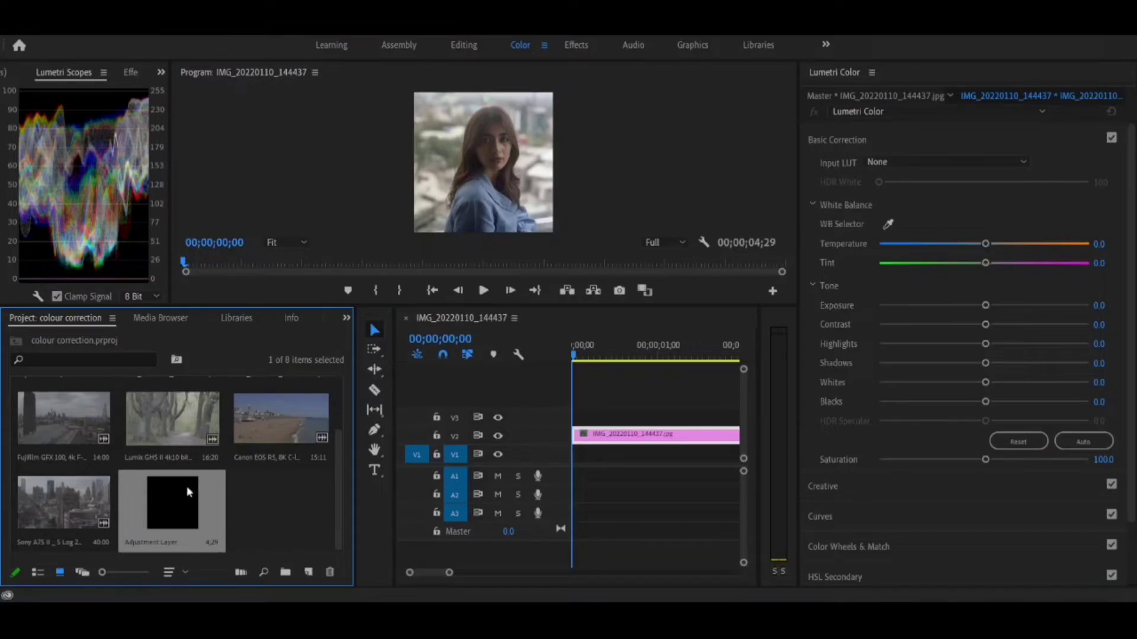
drag(186, 486, 551, 425)
Shrink the project and tools areas so that the timeline becomes wider.
click(325, 521)
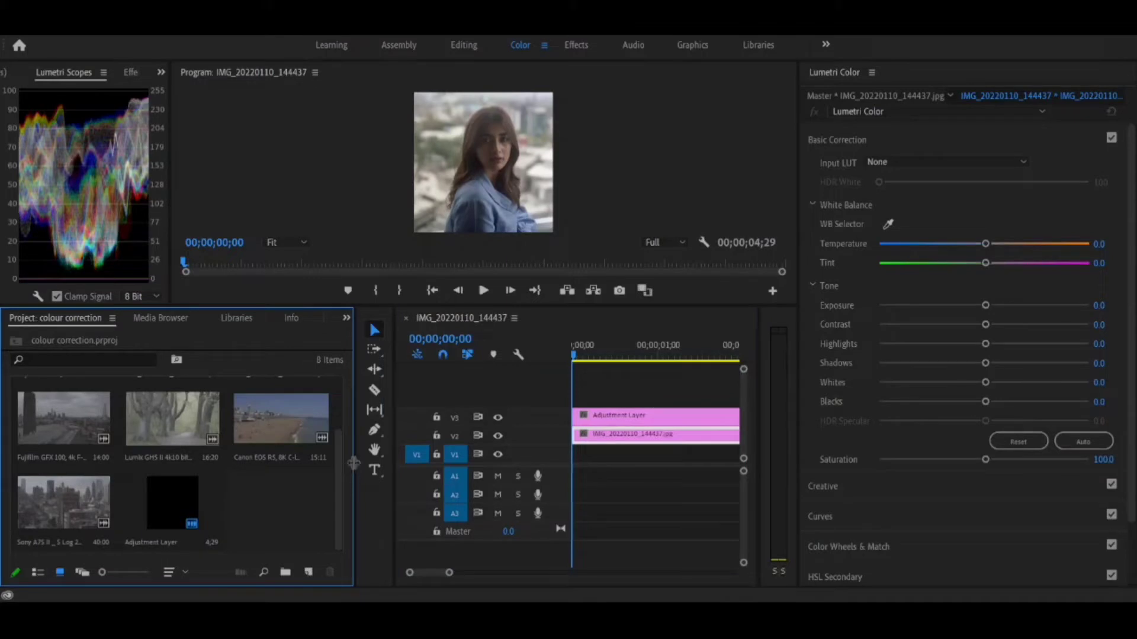
drag(354, 462, 188, 471)
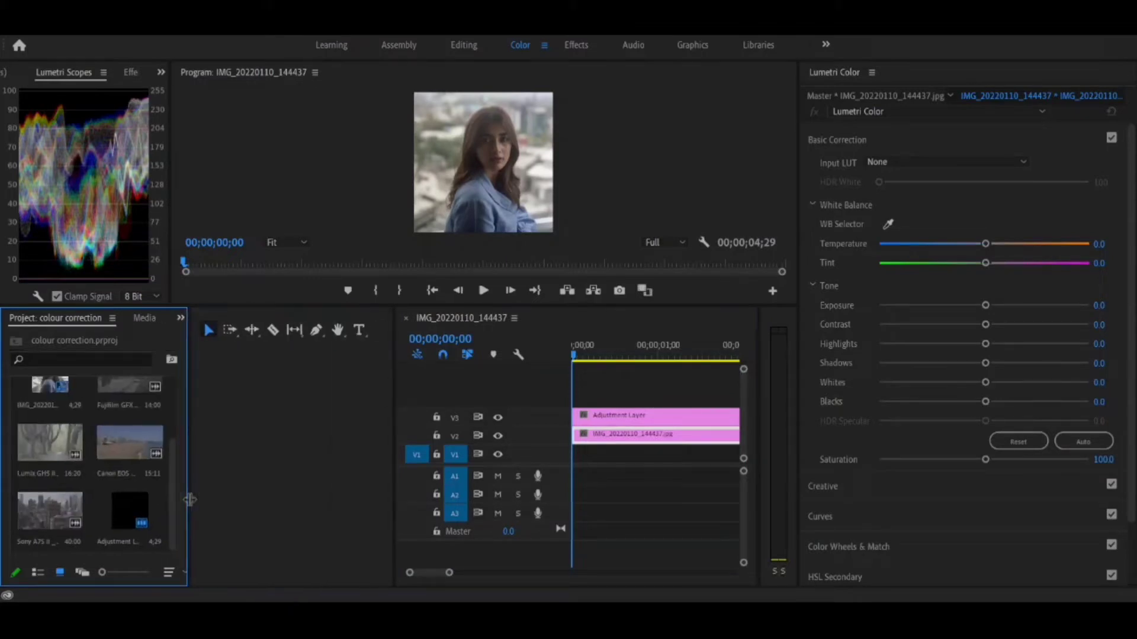
click(256, 477)
drag(392, 470, 147, 561)
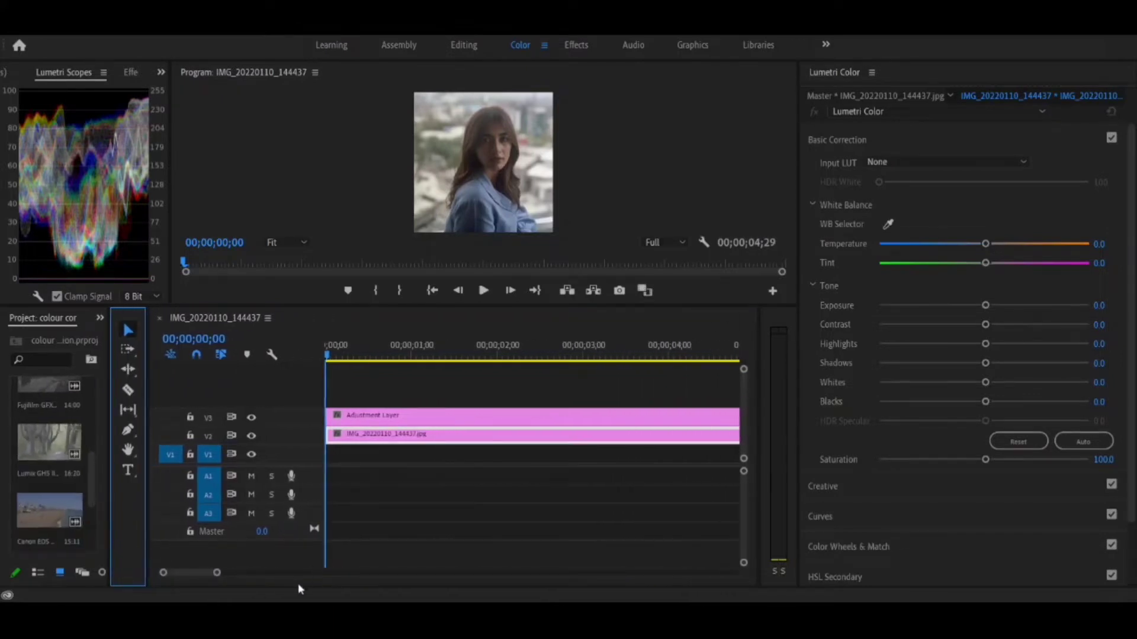
Extend the image clip and the adjustment layer above it to 7 seconds, leaving the adjustment layer selected.
mouse_move(217, 574)
mouse_down()
mouse_move(435, 574)
mouse_move(179, 573)
mouse_move(237, 573)
mouse_up()
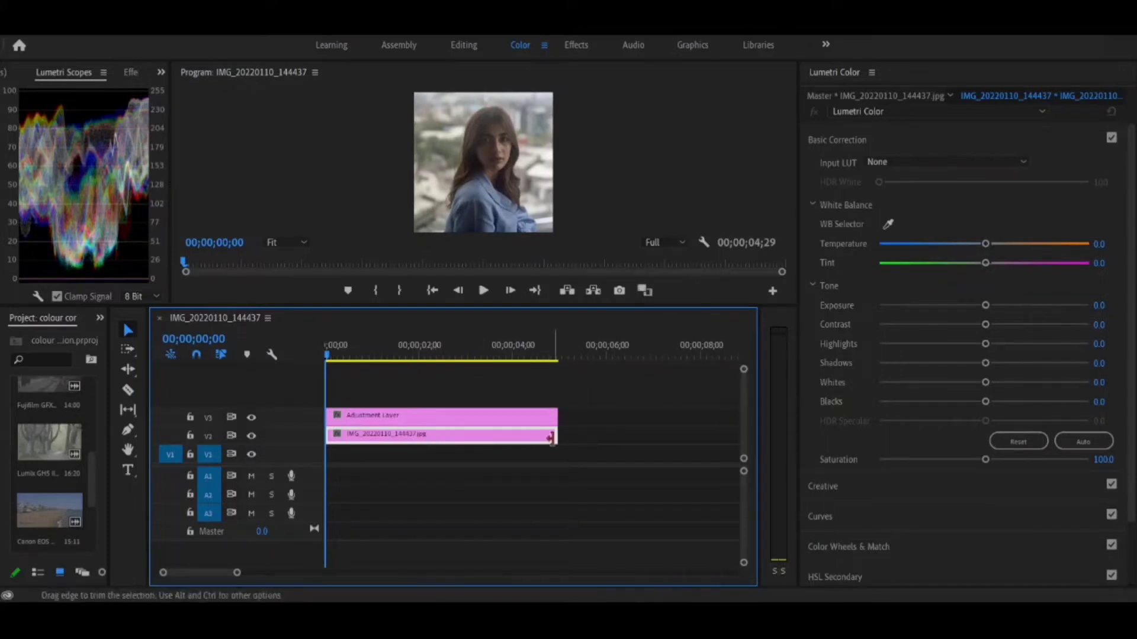
drag(551, 438, 652, 436)
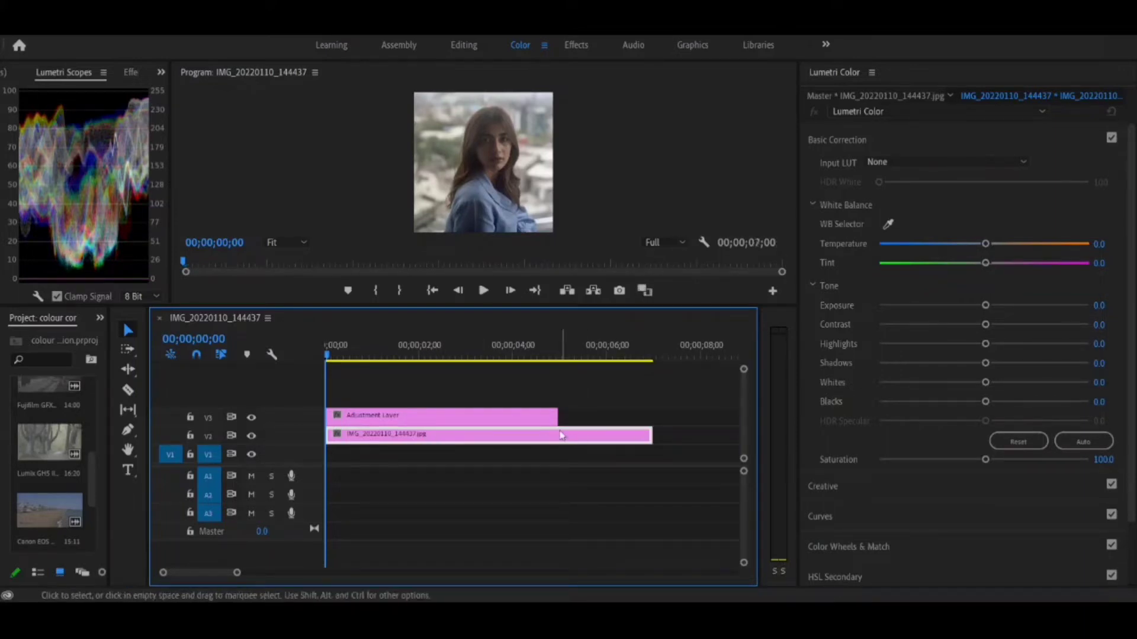
click(545, 417)
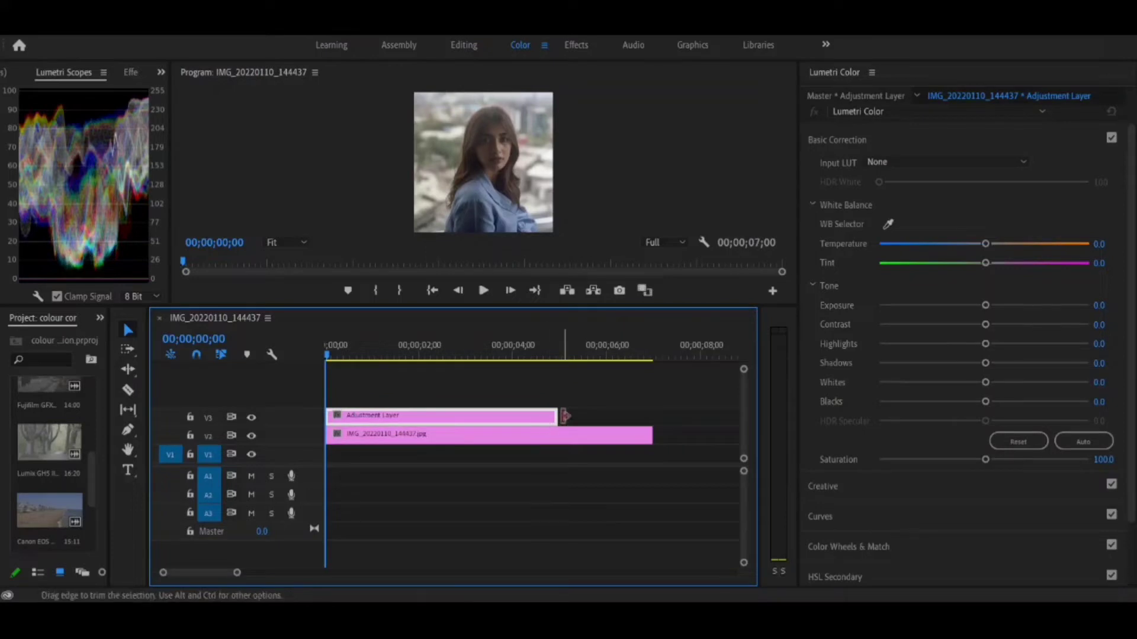
drag(565, 416, 656, 427)
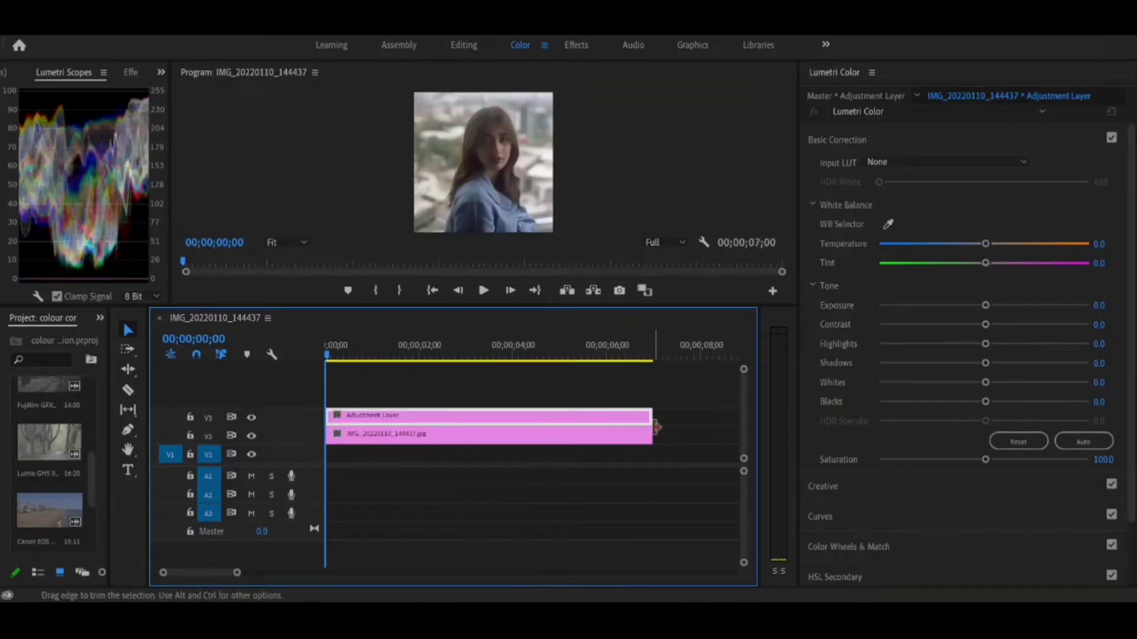
click(602, 435)
click(602, 420)
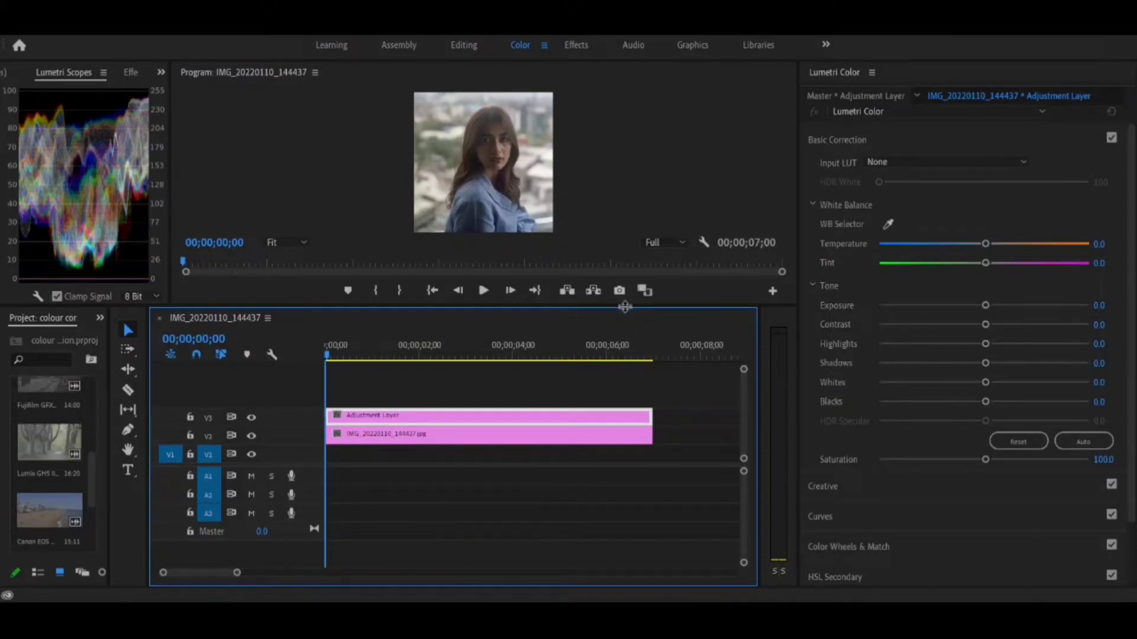
Enlarge the program preview and sample the white balance from the white of the woman's eye.
drag(626, 307, 625, 560)
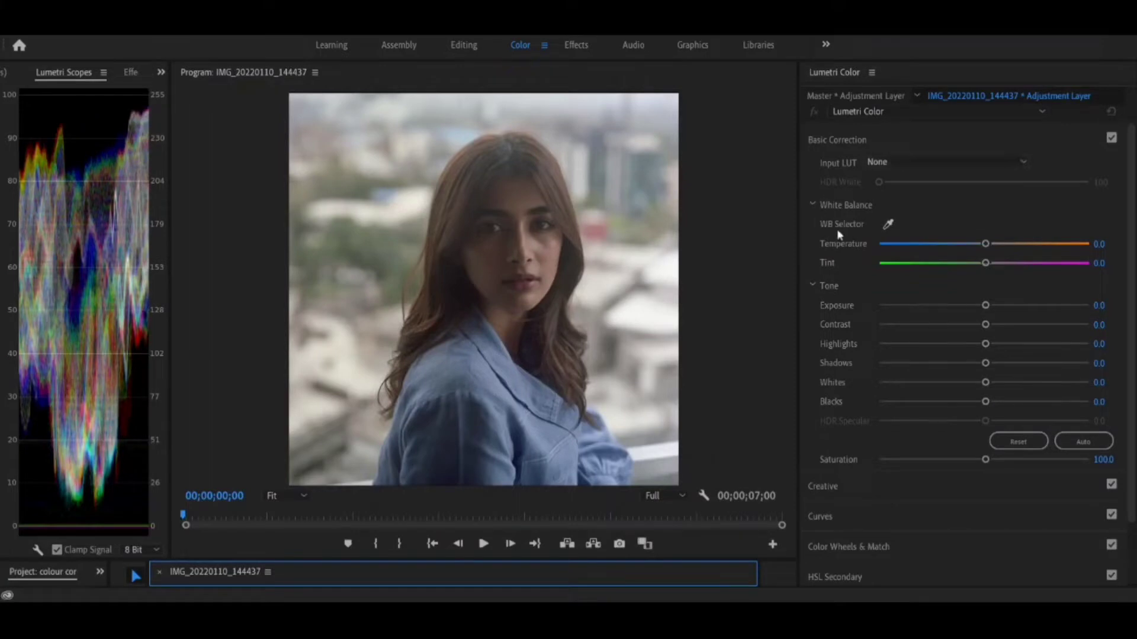
click(888, 224)
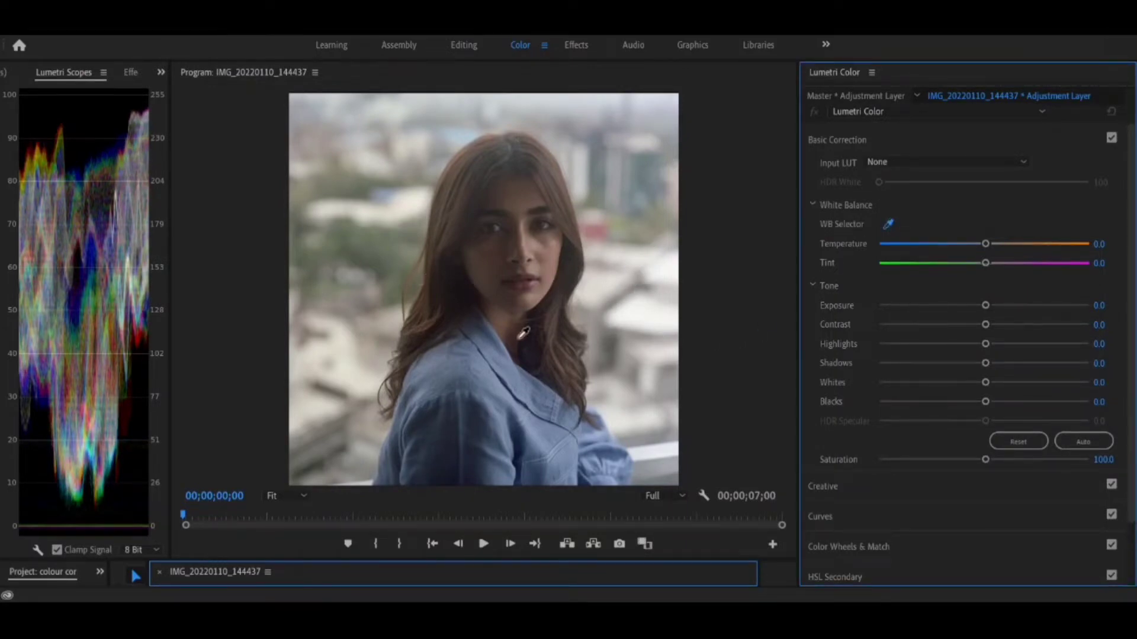
click(550, 227)
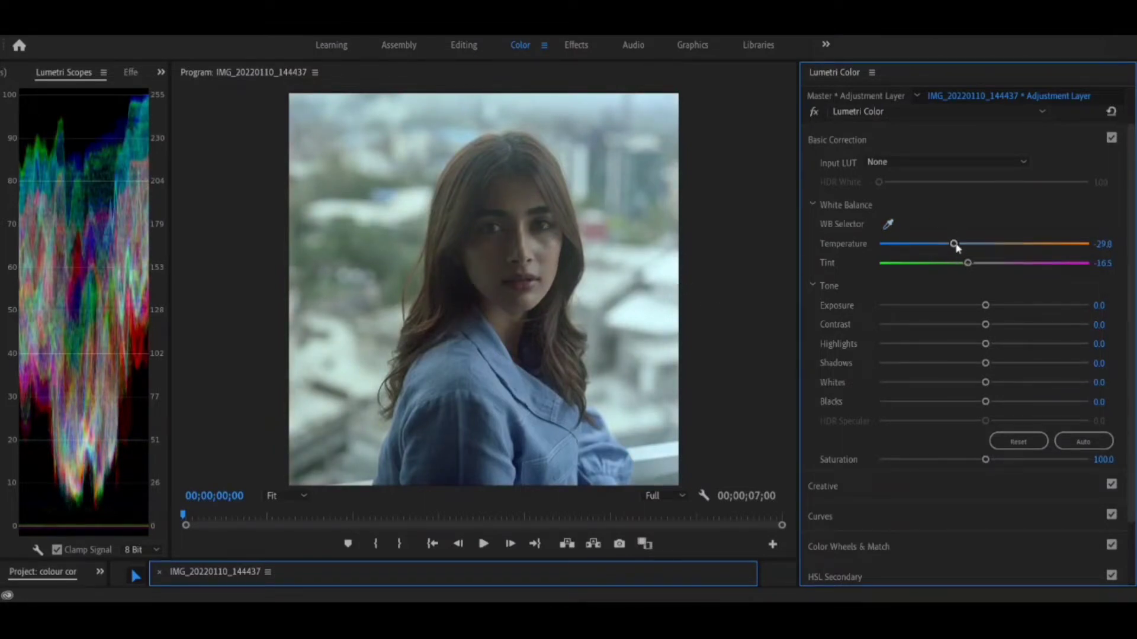
Fine-tune the adjustment layer's white balance to a Temperature of -23.9 and a Tint of 14.1.
mouse_move(955, 245)
mouse_down()
mouse_move(986, 244)
mouse_move(974, 271)
mouse_move(983, 246)
mouse_move(971, 248)
mouse_move(1007, 244)
mouse_move(952, 241)
mouse_move(1008, 246)
mouse_move(959, 251)
mouse_up()
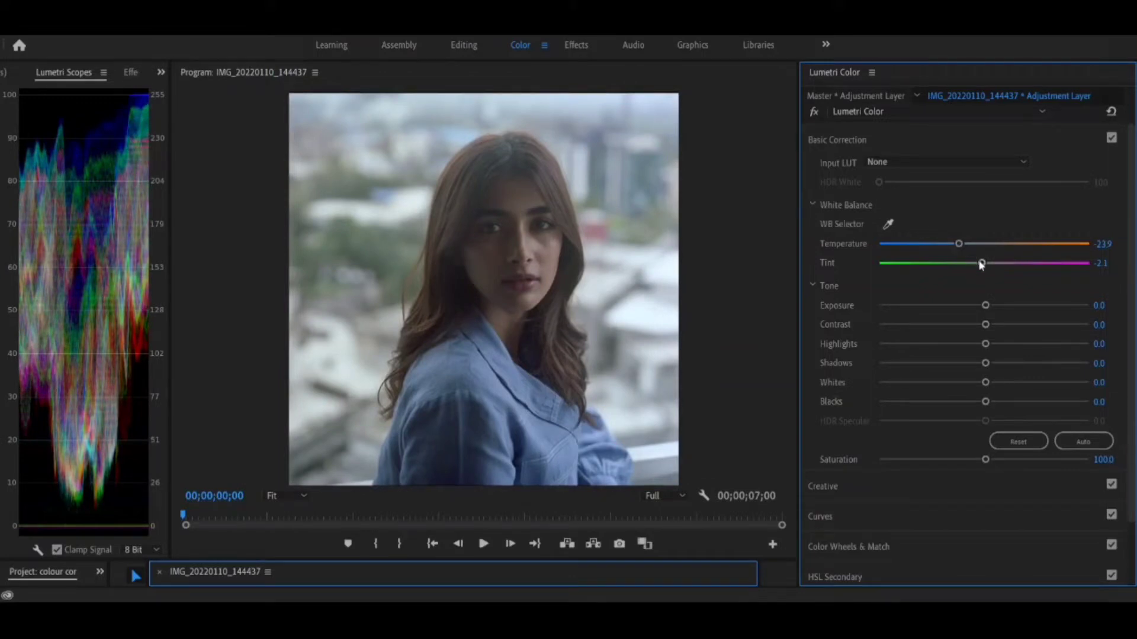
mouse_move(983, 264)
mouse_down()
mouse_move(1005, 274)
mouse_move(963, 263)
mouse_move(1000, 268)
mouse_up()
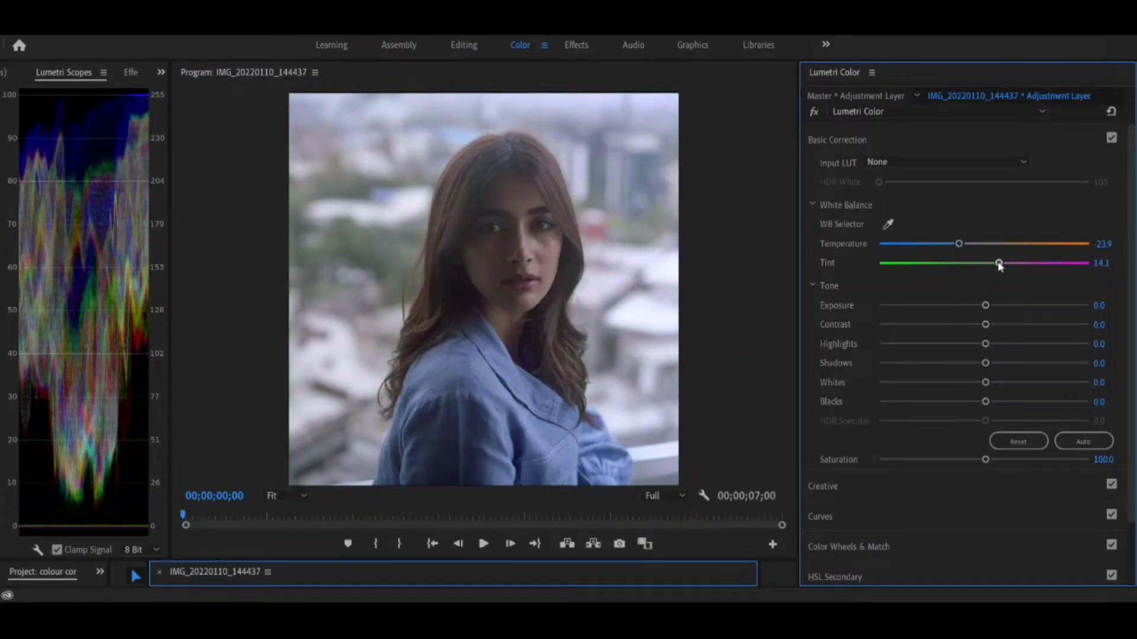
In the adjustment layer's Tone settings, set Exposure to -0.2, Contrast to 7.7 and Highlights to 13.4.
drag(986, 306, 990, 308)
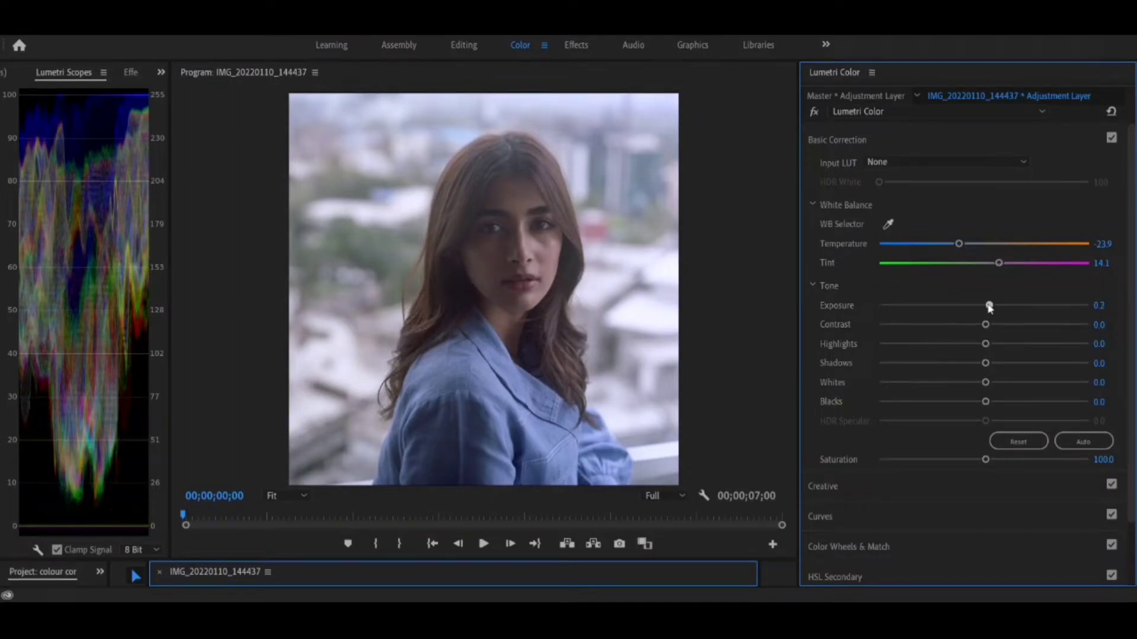
drag(990, 308, 981, 308)
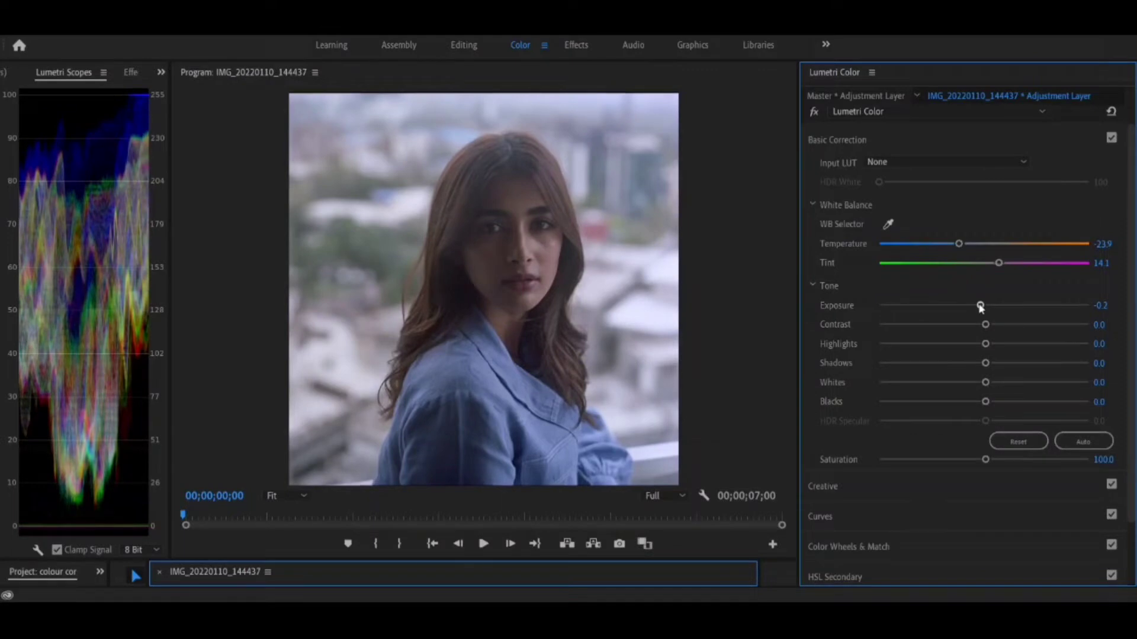
mouse_move(984, 324)
mouse_down()
mouse_move(1010, 325)
mouse_move(941, 325)
mouse_move(992, 323)
mouse_up()
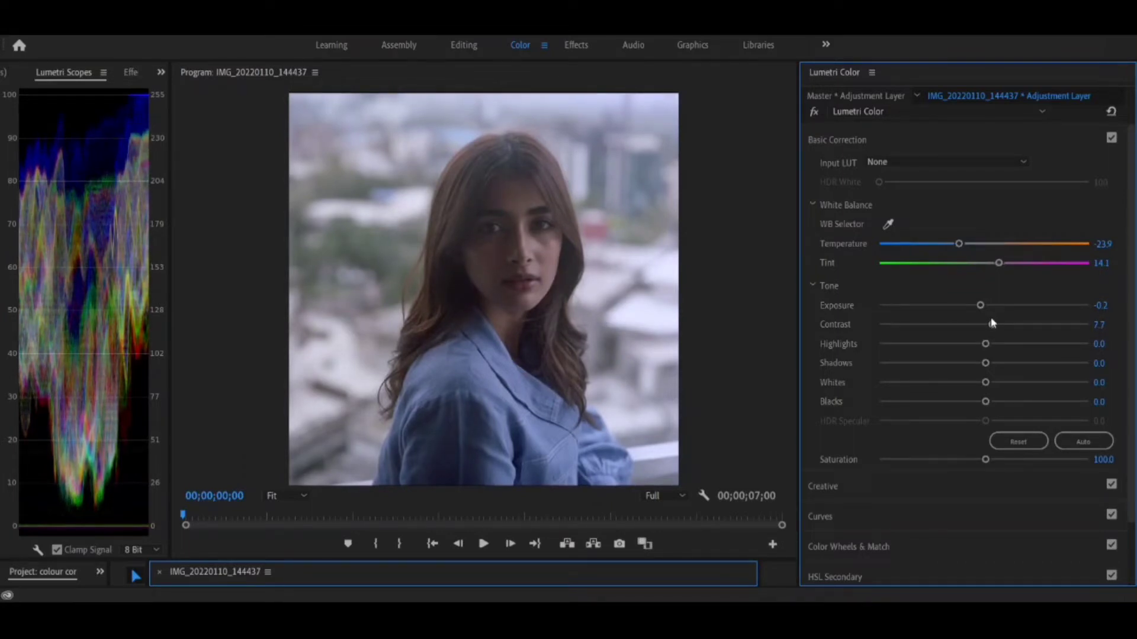
drag(986, 351, 1020, 350)
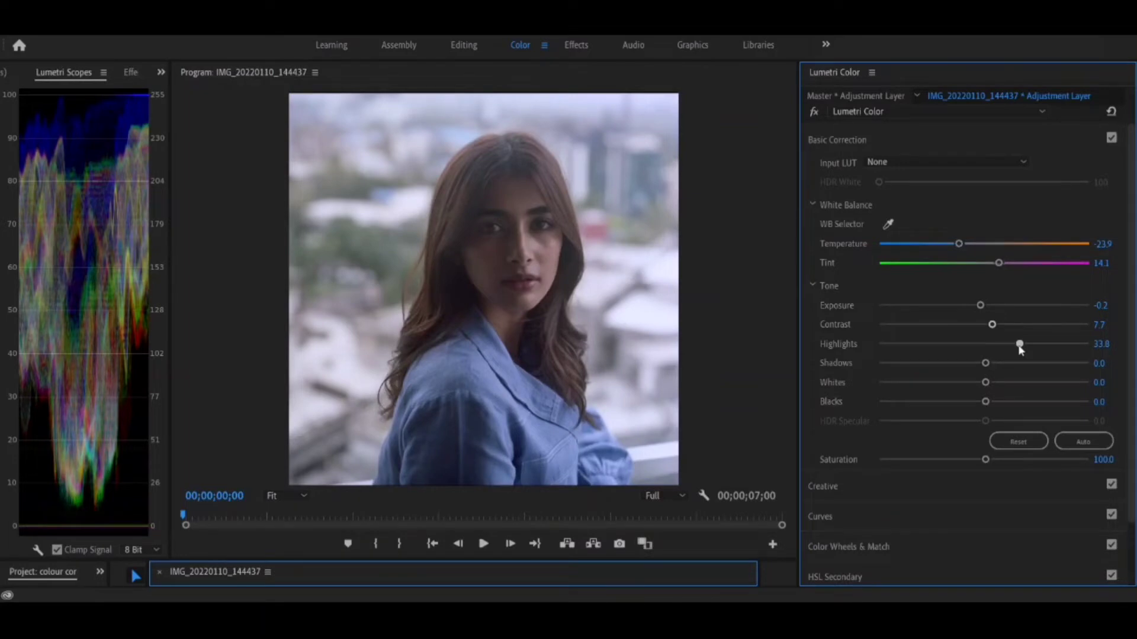
drag(1019, 349, 871, 365)
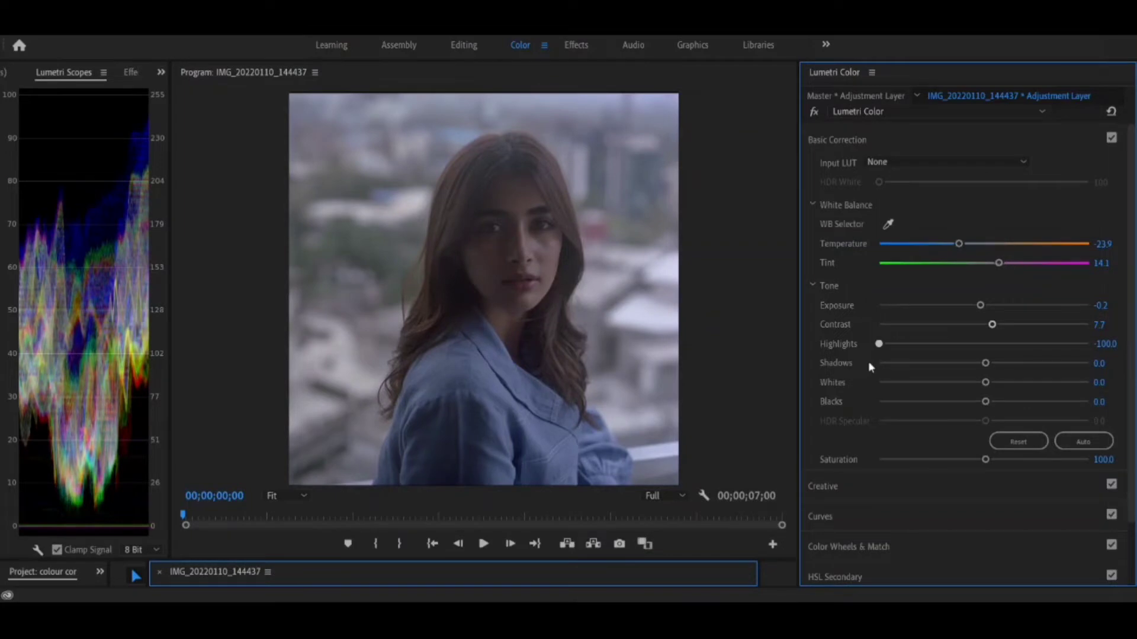
drag(869, 363, 996, 378)
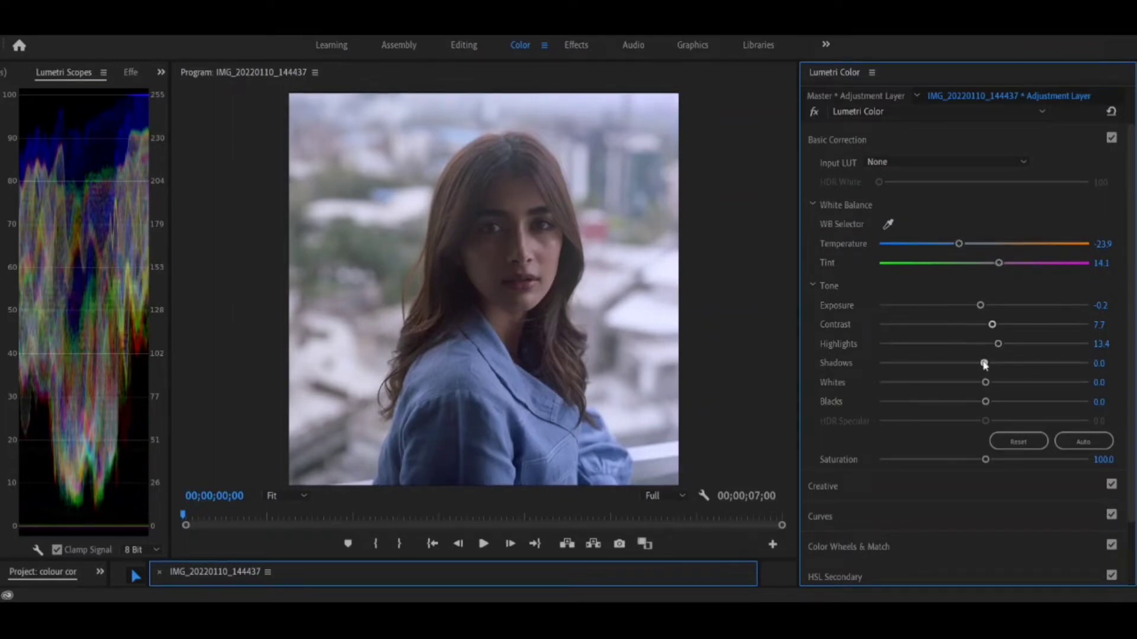
Set Shadows to 45.1, Whites to -12.0 and Blacks to -17.6, and compare the image with the Lumetri effect off and on.
drag(987, 364, 972, 384)
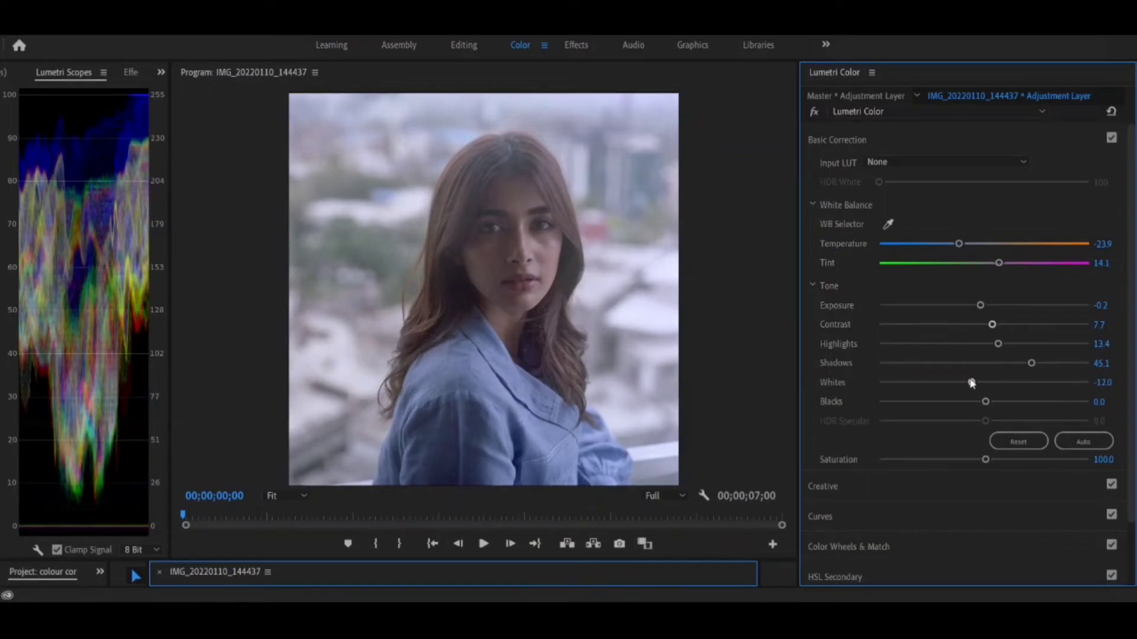
mouse_move(985, 402)
mouse_down()
mouse_move(967, 399)
mouse_move(986, 406)
mouse_move(976, 409)
mouse_up()
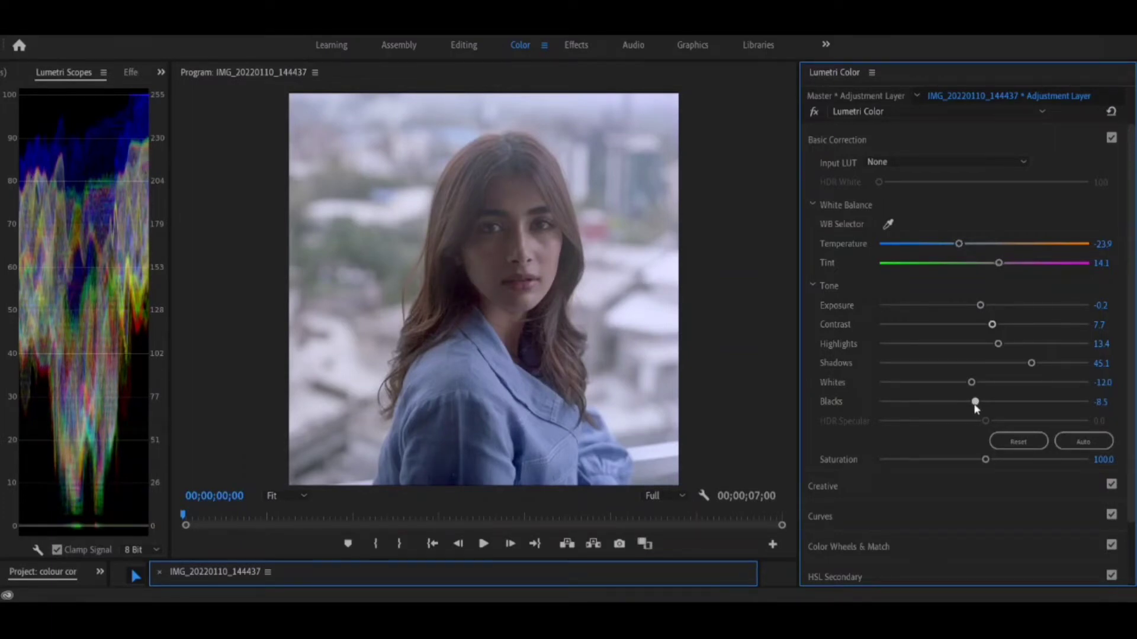
drag(976, 408, 964, 406)
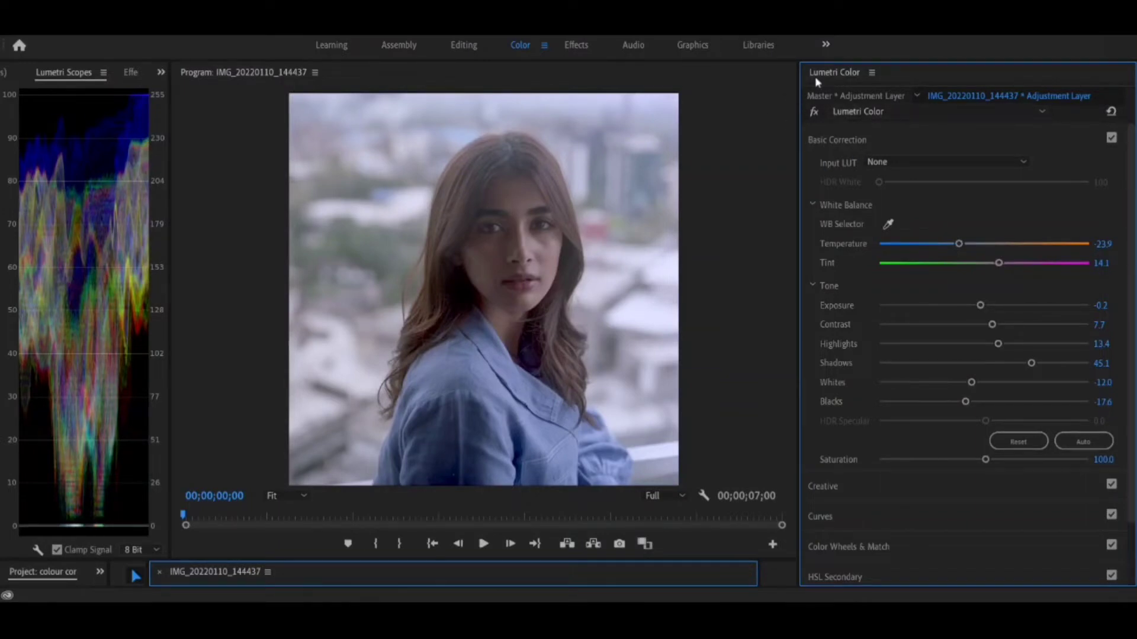
click(814, 113)
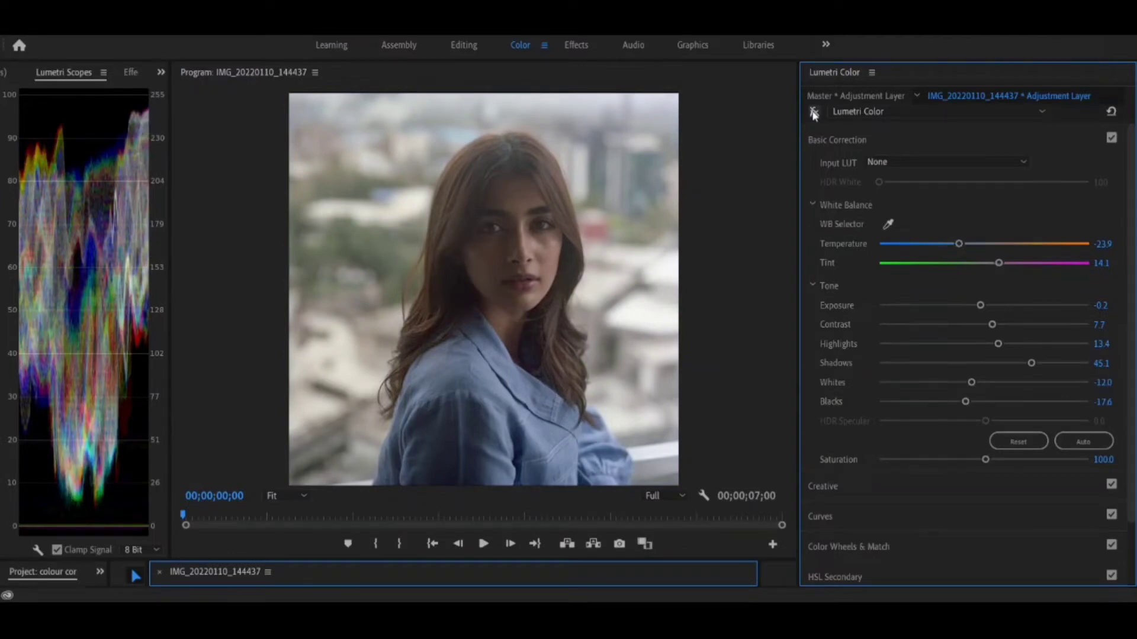
click(814, 113)
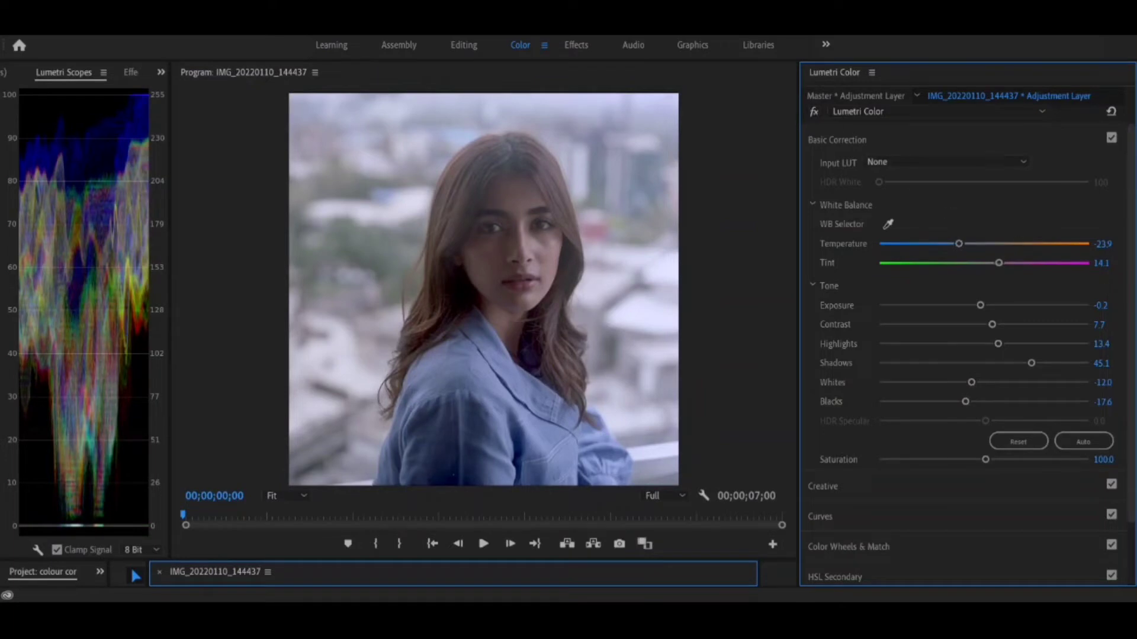
In the Creative adjustments, set Sharpen to 7.0 and Vibrance to 78.9, leaving Saturation at 100.0.
scroll(933, 464, down, 2)
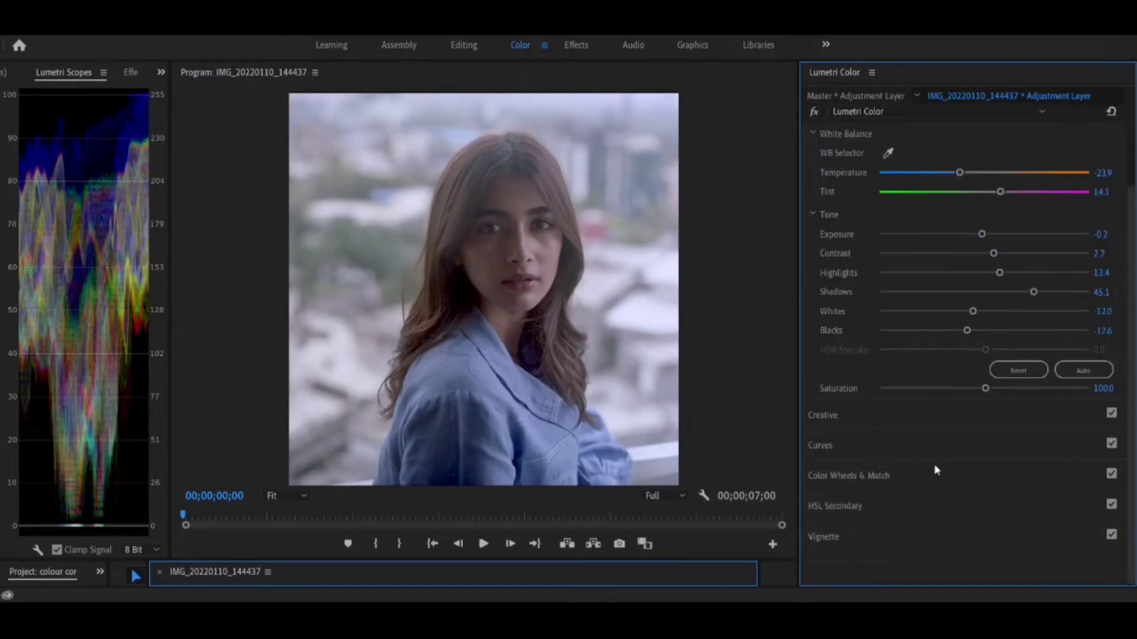
click(909, 409)
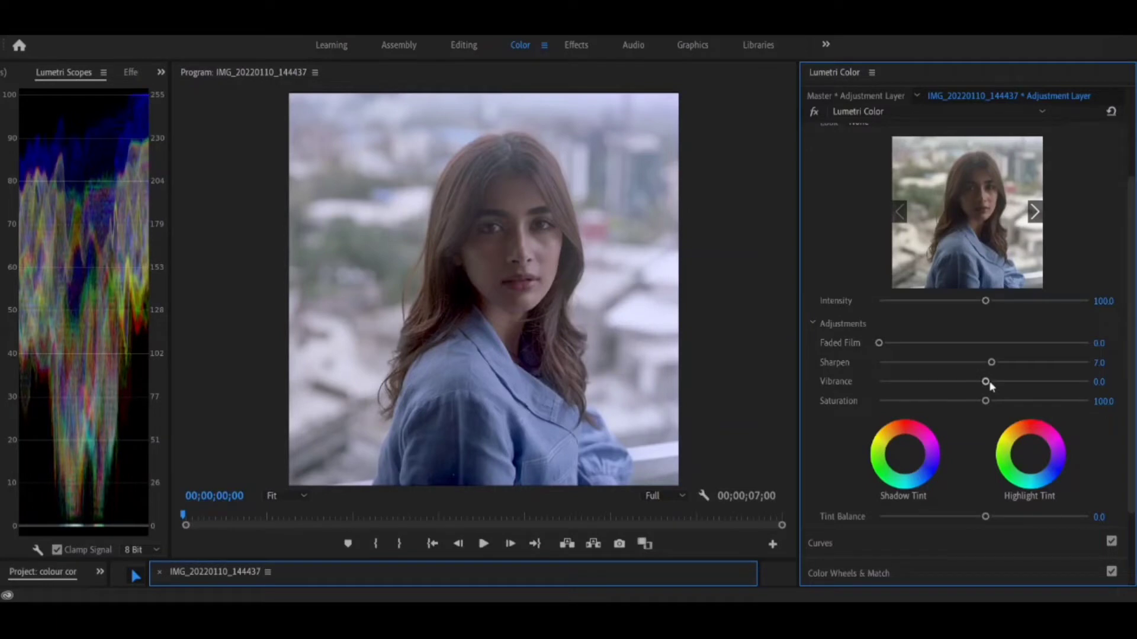
drag(987, 381, 1077, 386)
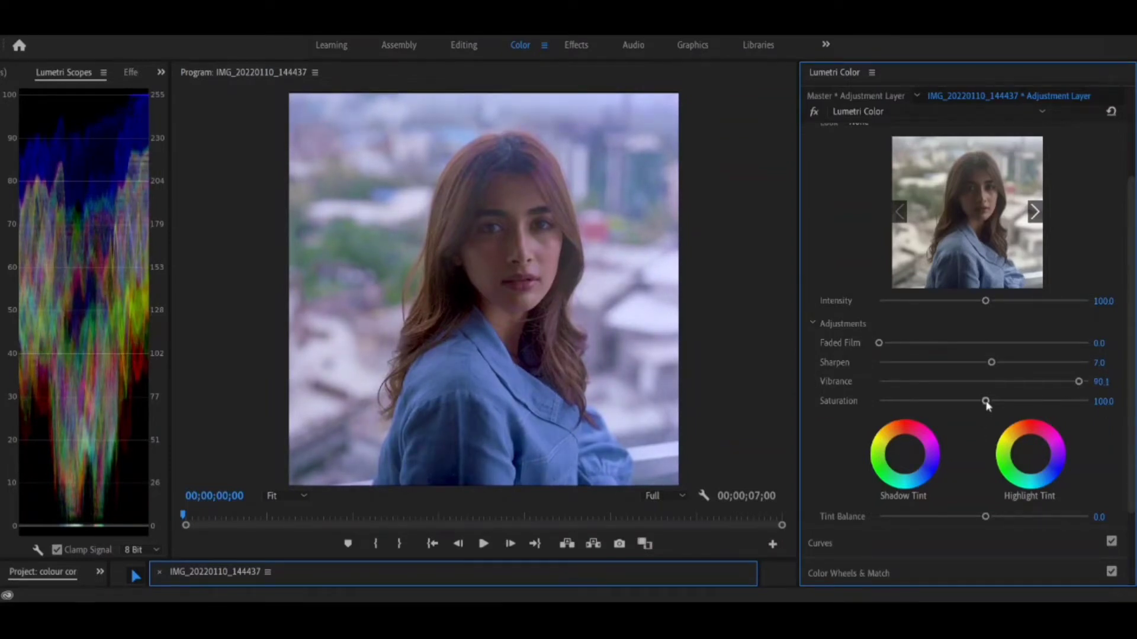
mouse_move(987, 408)
mouse_down()
mouse_move(1003, 410)
mouse_move(993, 407)
mouse_up()
drag(995, 409, 985, 409)
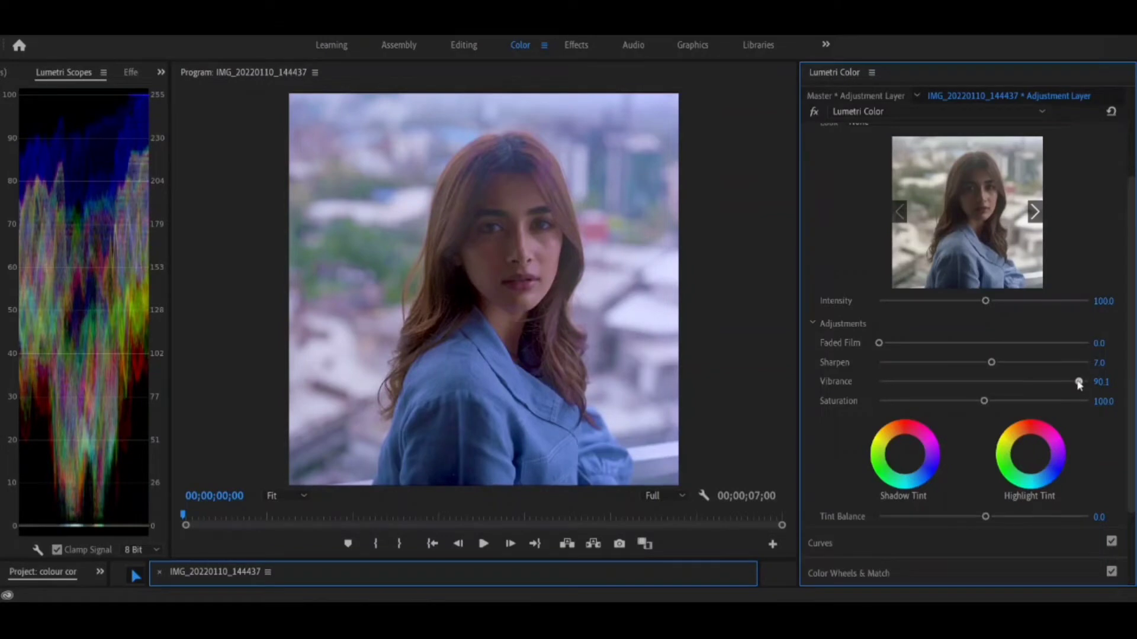
drag(1079, 384, 1067, 384)
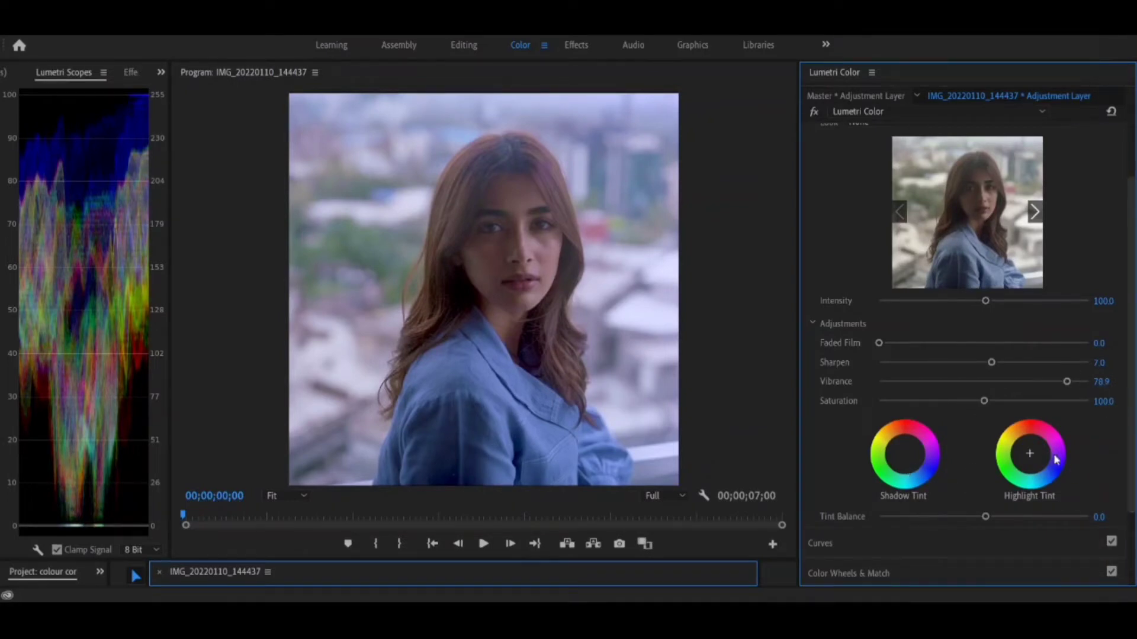
Add a shadow point to the white RGB curve and place it slightly below the diagonal.
scroll(1132, 520, down, 3)
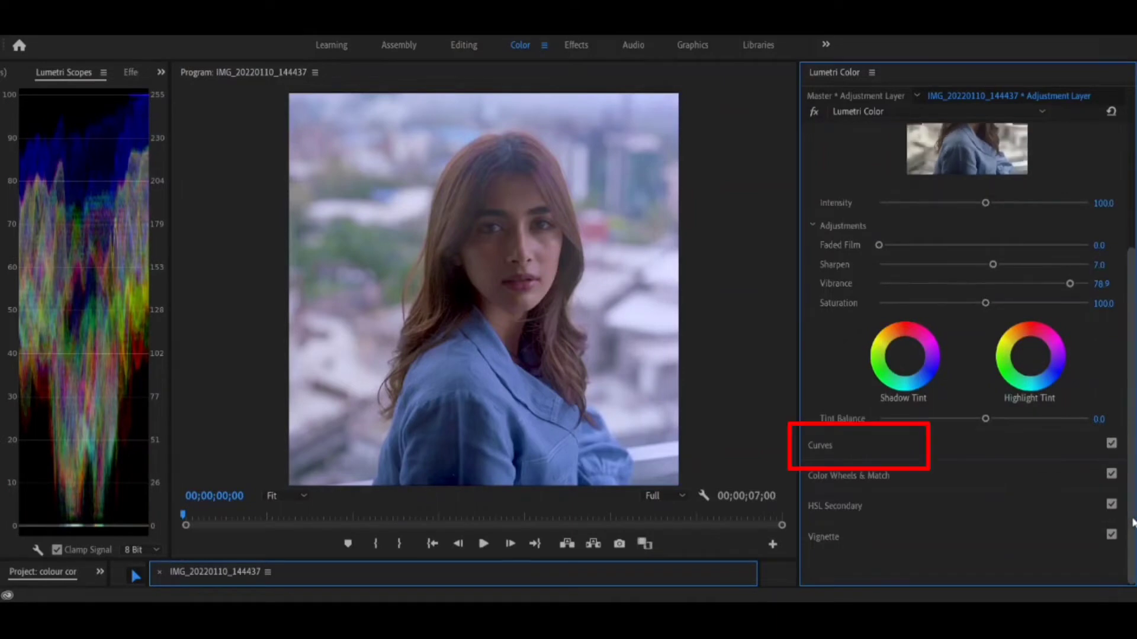
click(886, 453)
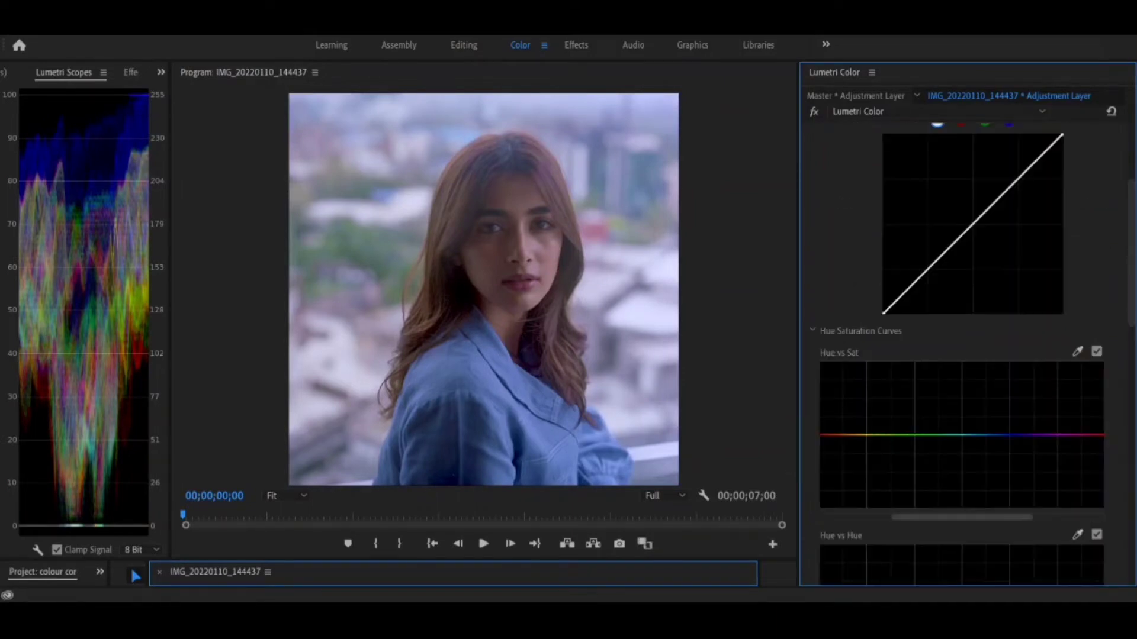
scroll(1132, 177, up, 5)
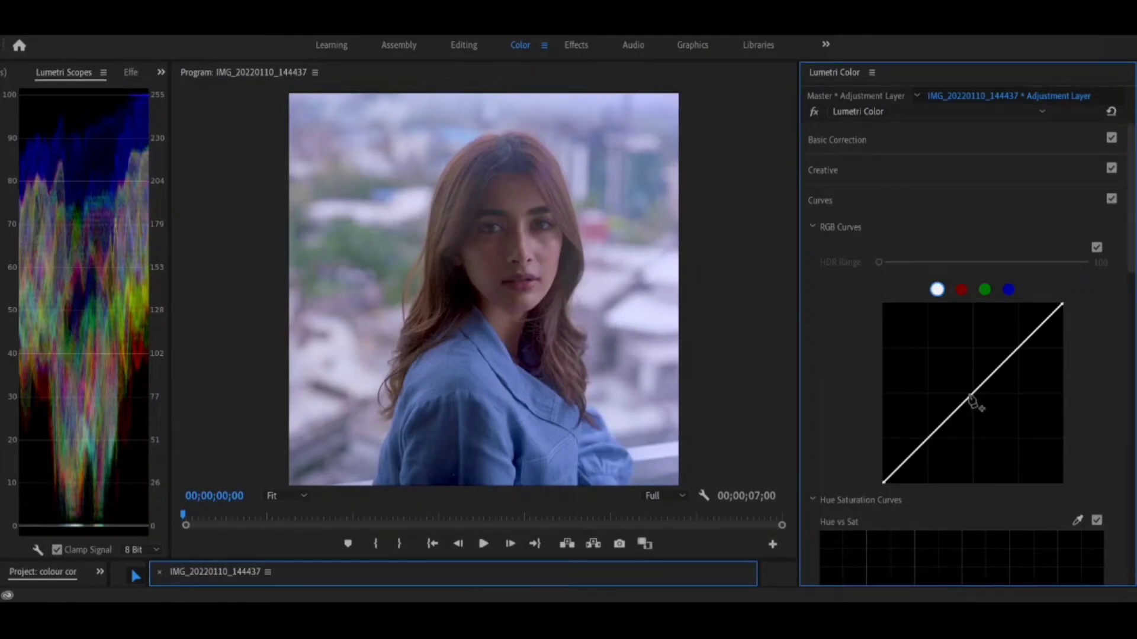
click(926, 441)
drag(925, 441, 927, 444)
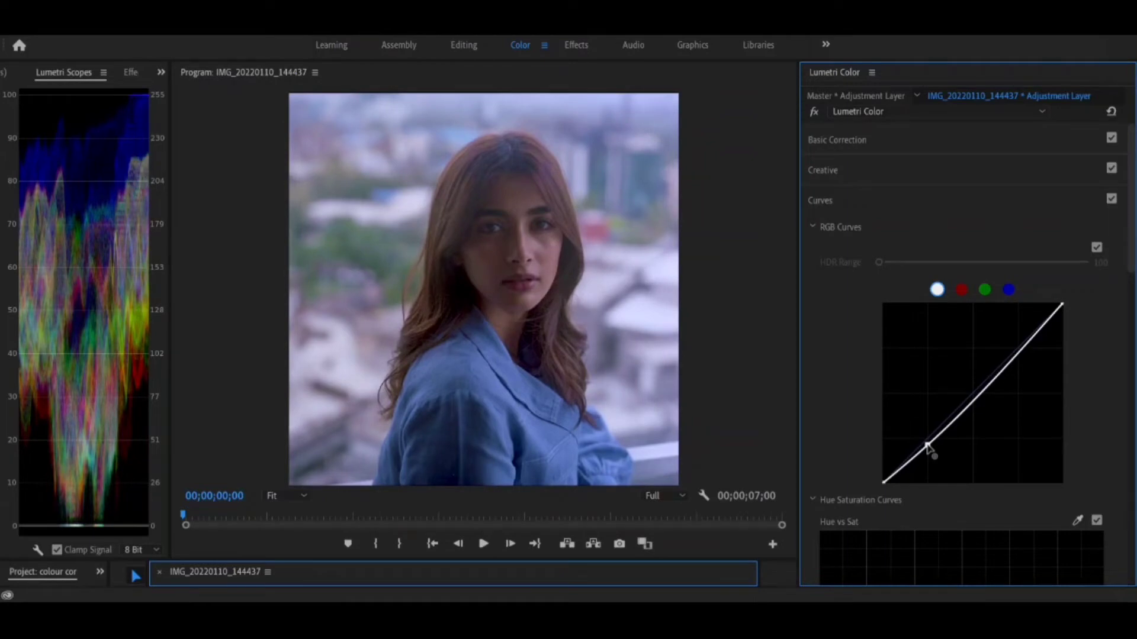
drag(927, 446, 920, 437)
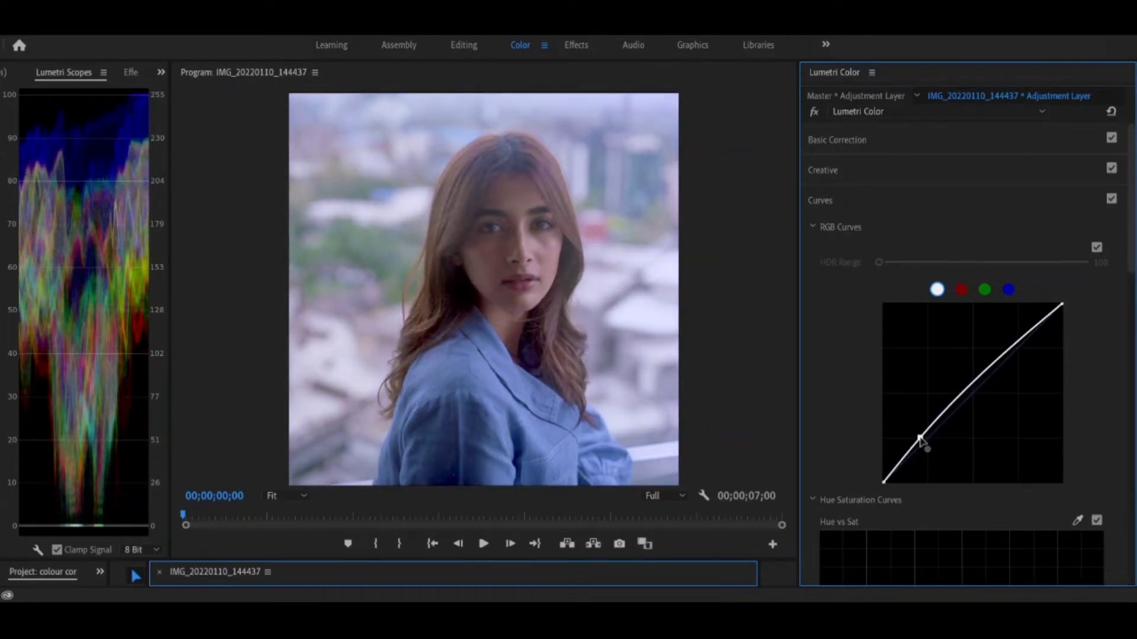
drag(920, 439, 928, 447)
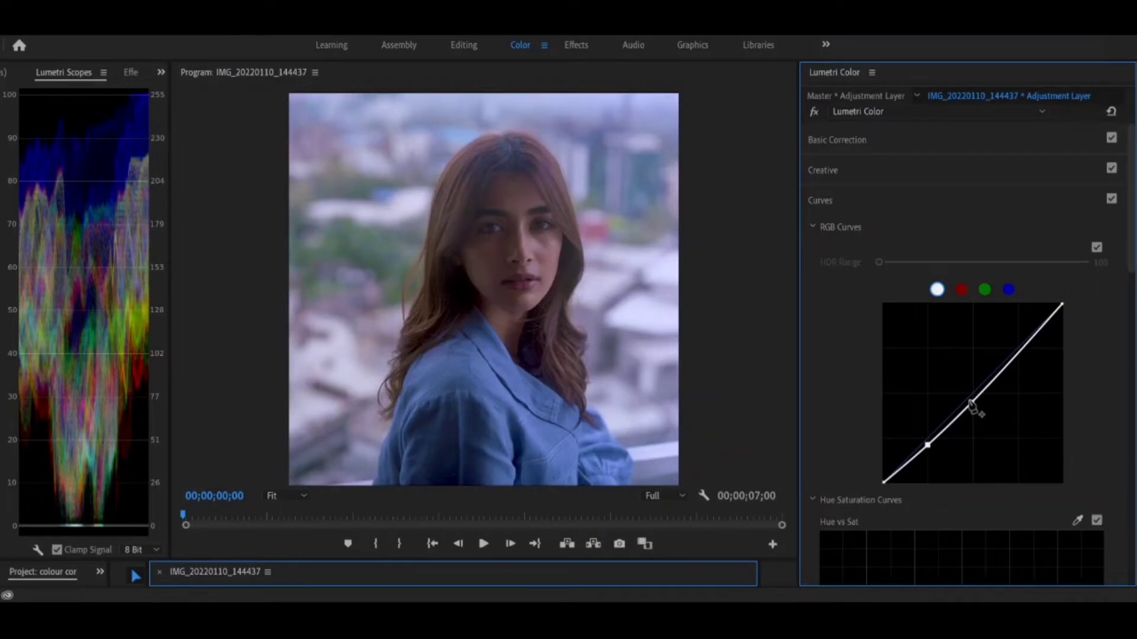
Add midtone and highlight points to the white RGB curve, raising the midtones slightly, lowering the highlights and keeping the shadows slightly lowered.
drag(969, 402, 971, 401)
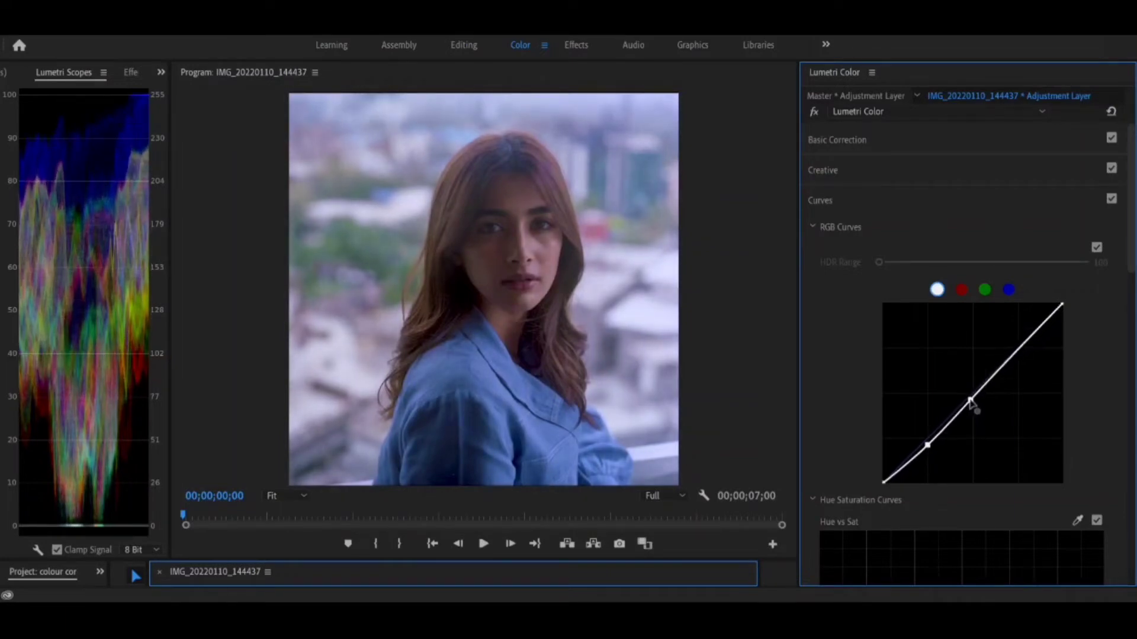
click(1025, 342)
mouse_move(1026, 343)
mouse_down()
mouse_move(1020, 330)
mouse_move(1019, 346)
mouse_up()
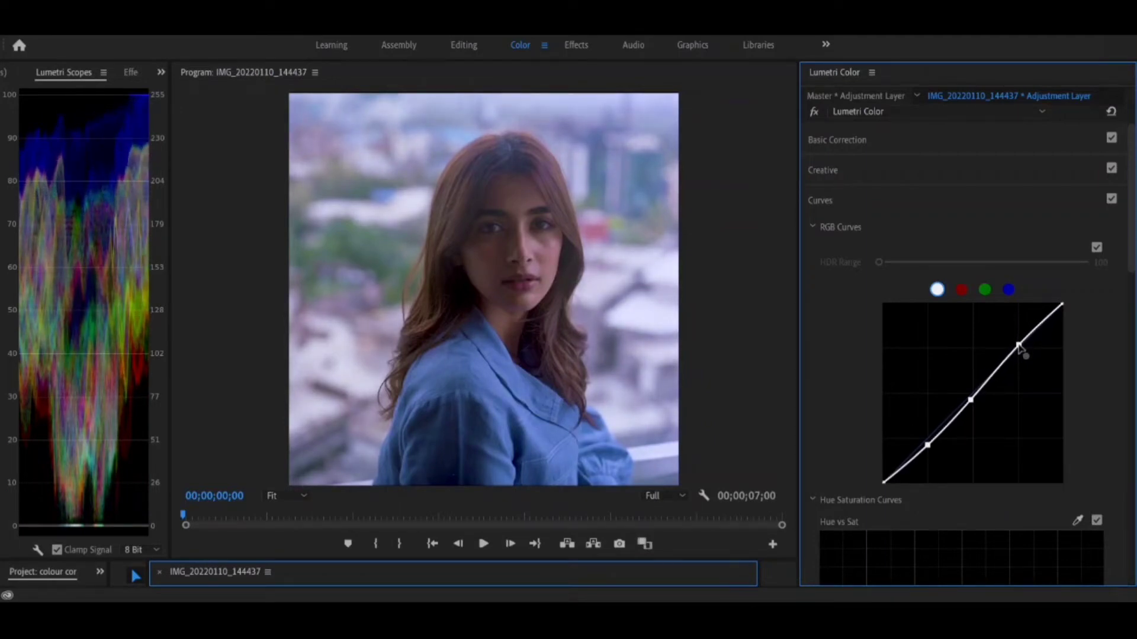
drag(1019, 345, 1028, 355)
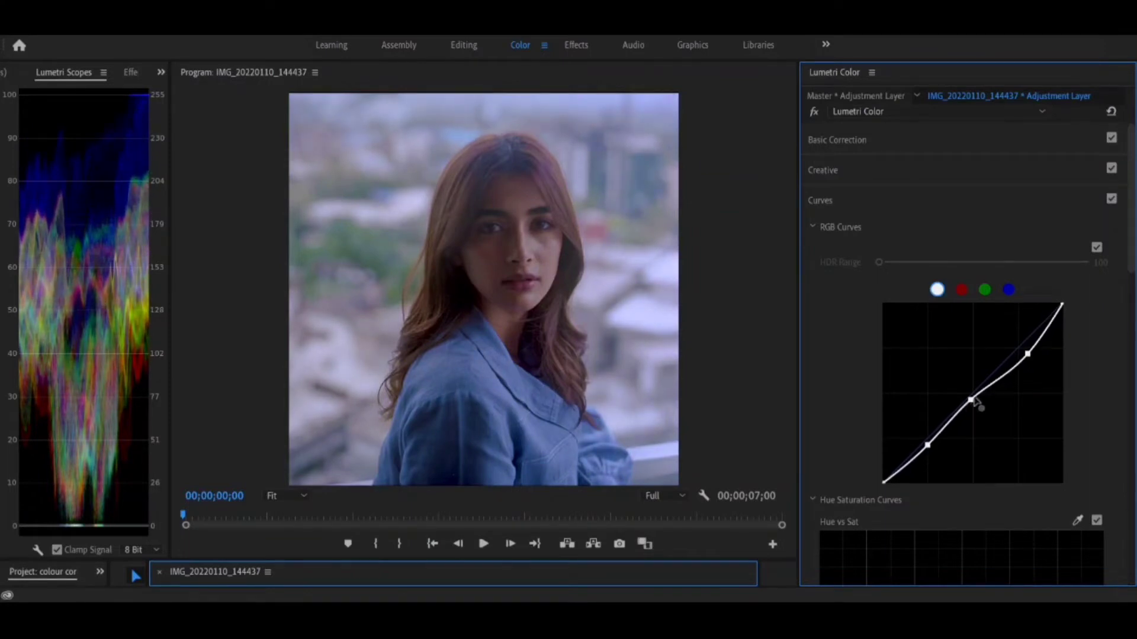
drag(974, 401, 968, 396)
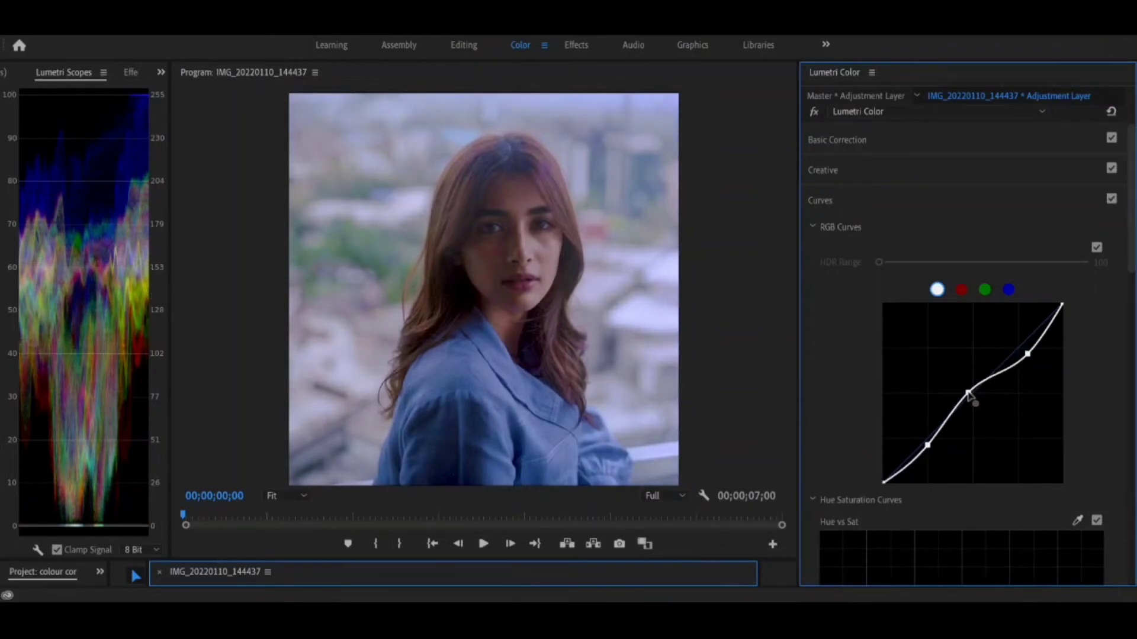
drag(1029, 356, 1027, 354)
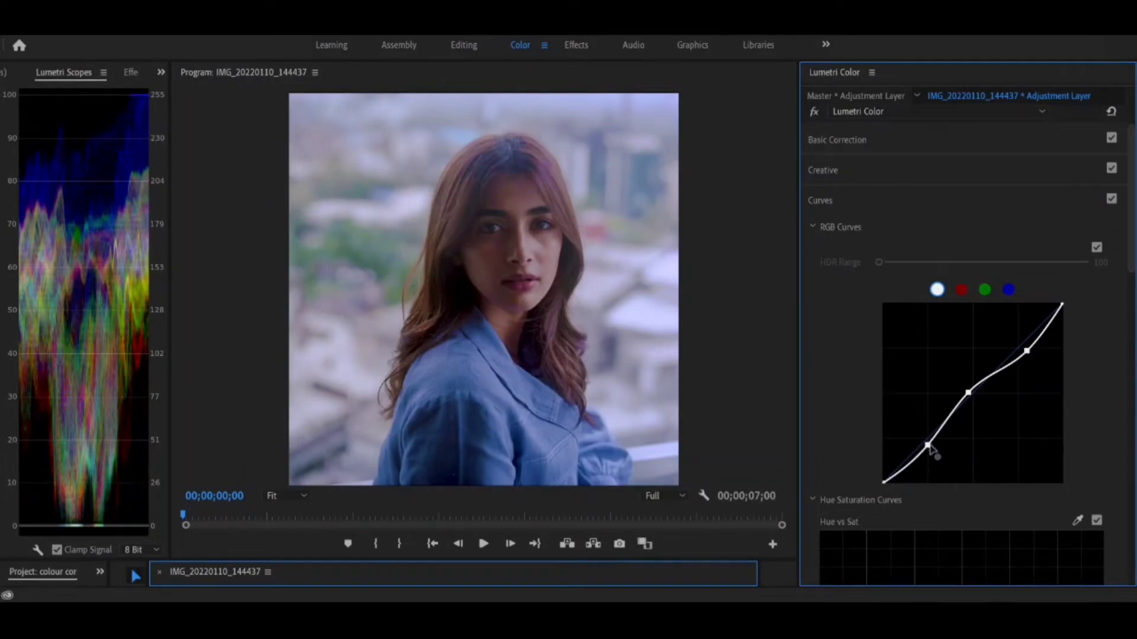
drag(926, 451, 927, 451)
drag(927, 448, 926, 445)
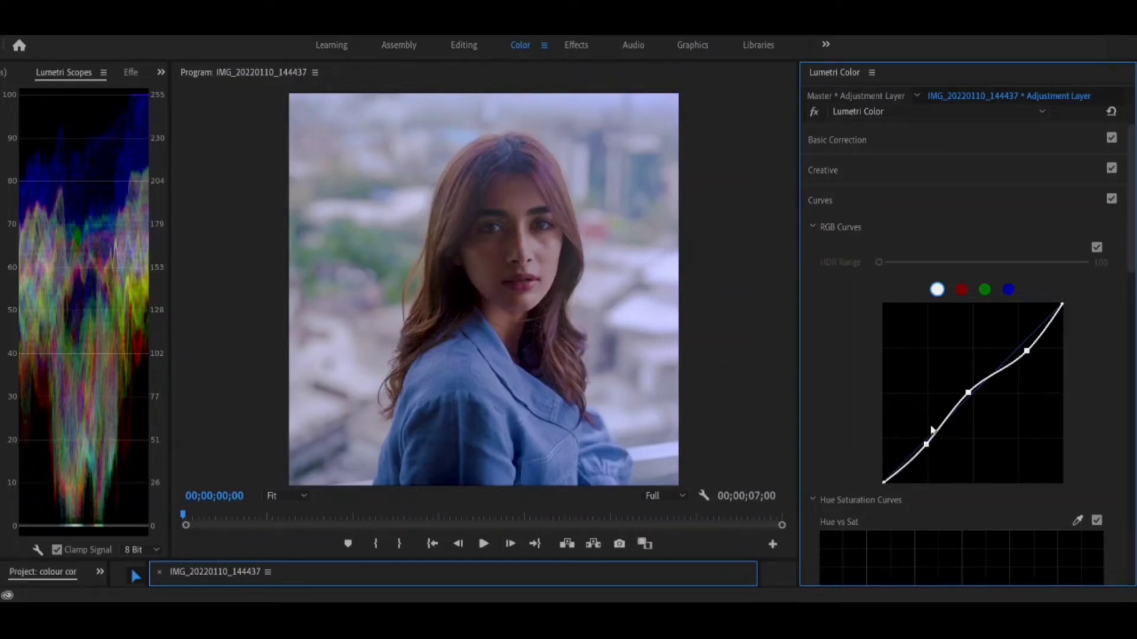
Shape the red curve with three points, lowering the shadows slightly and raising the midtones and highlights slightly.
click(961, 291)
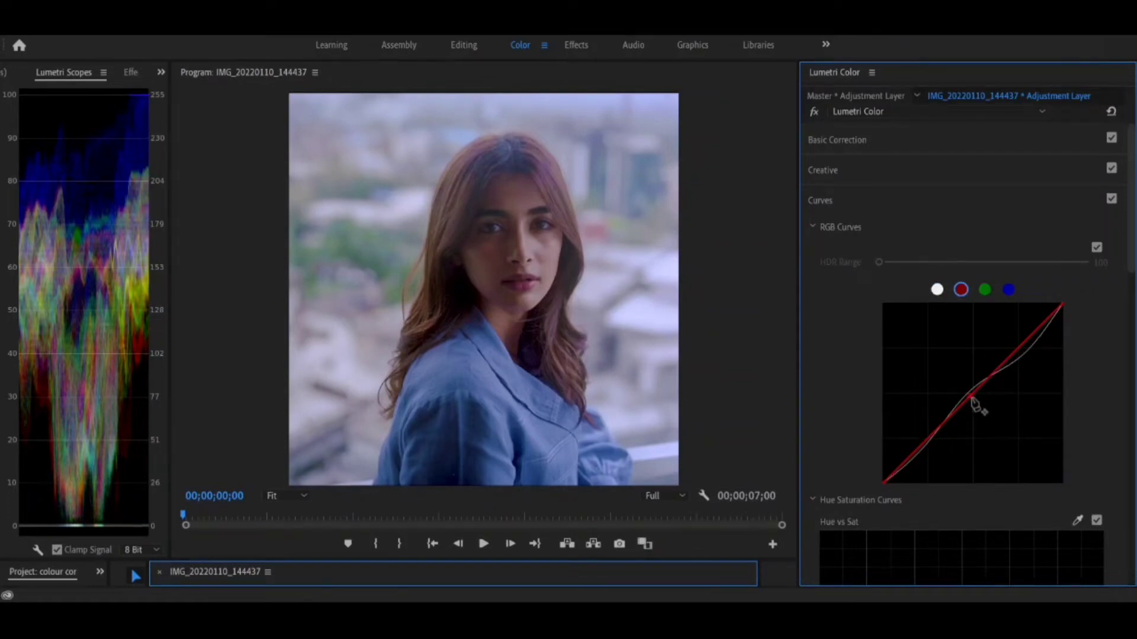
mouse_move(973, 402)
mouse_down()
mouse_move(976, 418)
mouse_move(965, 402)
mouse_up()
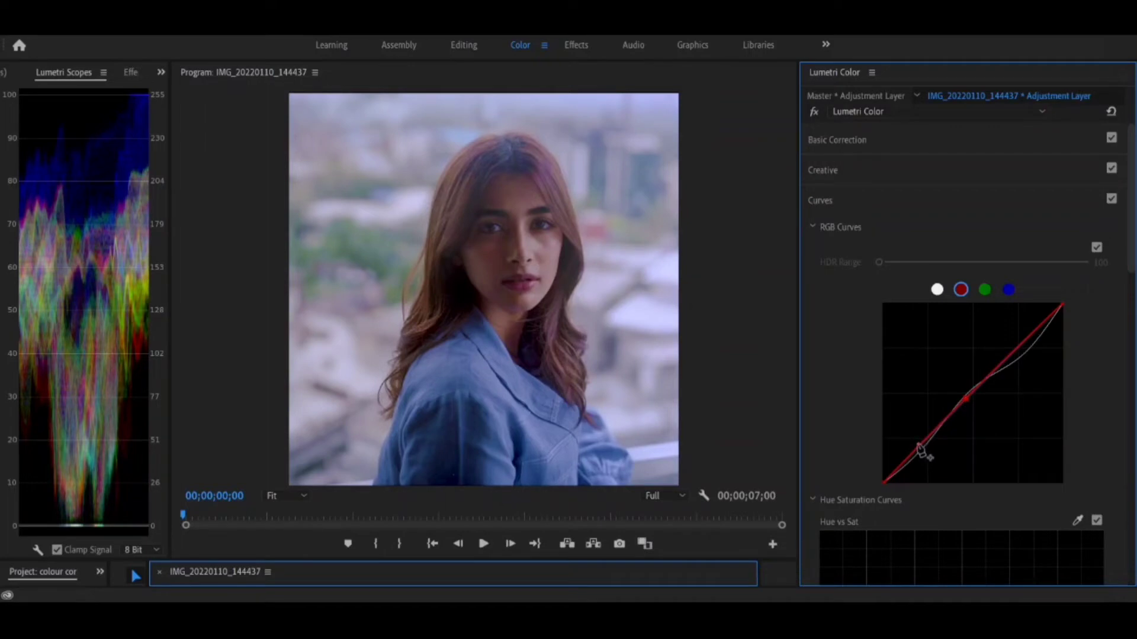
drag(918, 445, 921, 448)
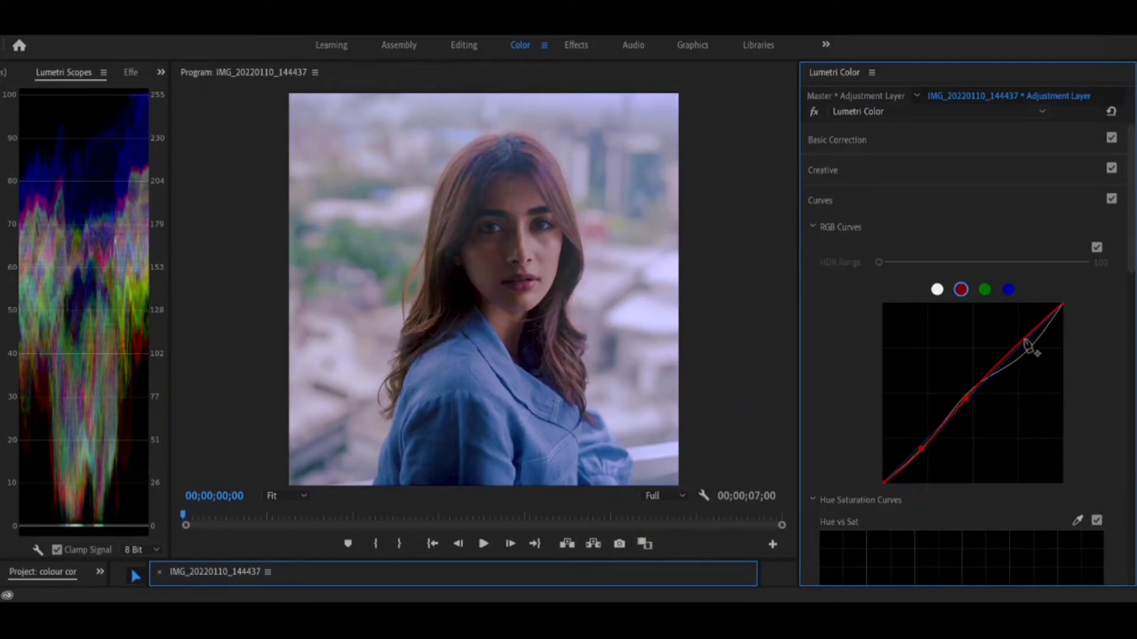
drag(1028, 341, 1019, 344)
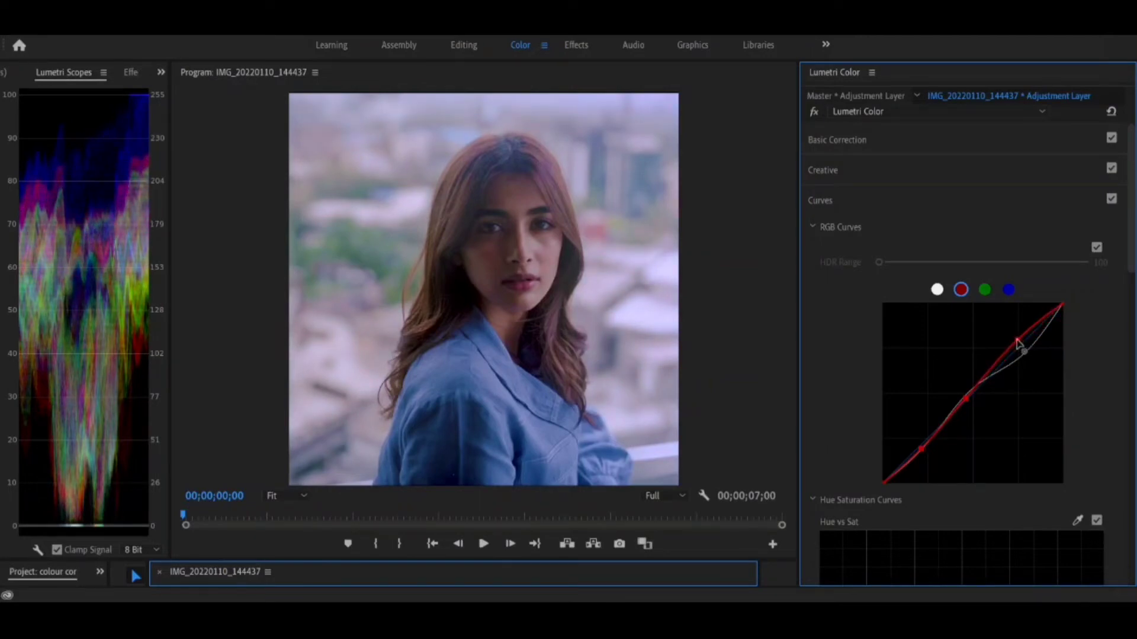
Place a midtone point near the diagonal on the green curve, and shape the blue curve with lowered shadows and slightly raised midtones.
click(985, 289)
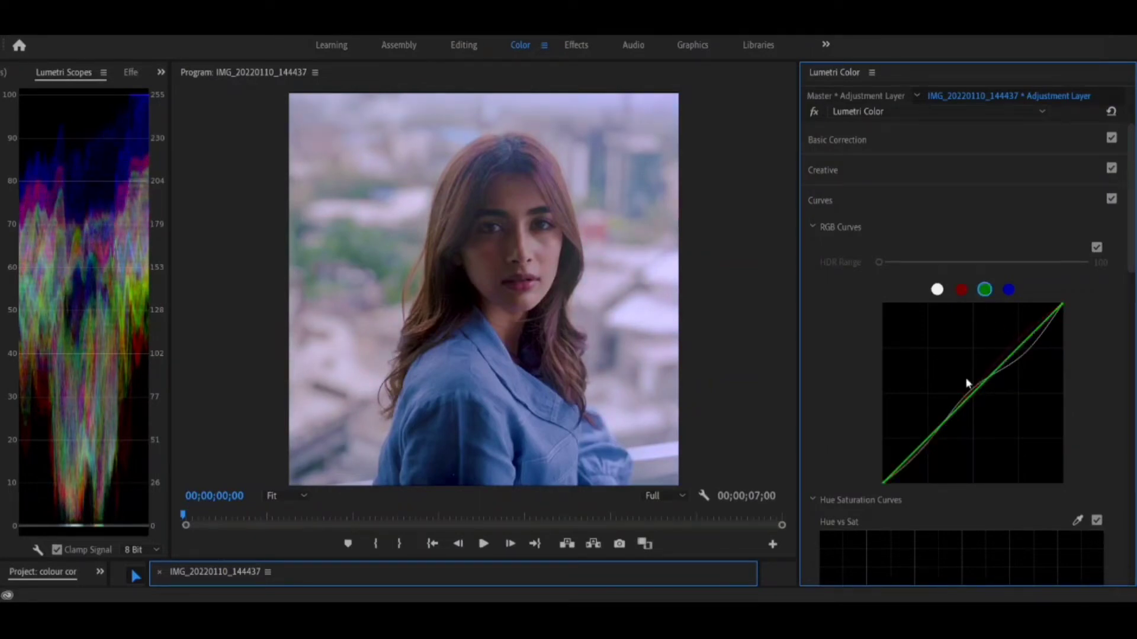
mouse_move(976, 392)
mouse_down()
mouse_move(965, 391)
mouse_move(970, 402)
mouse_up()
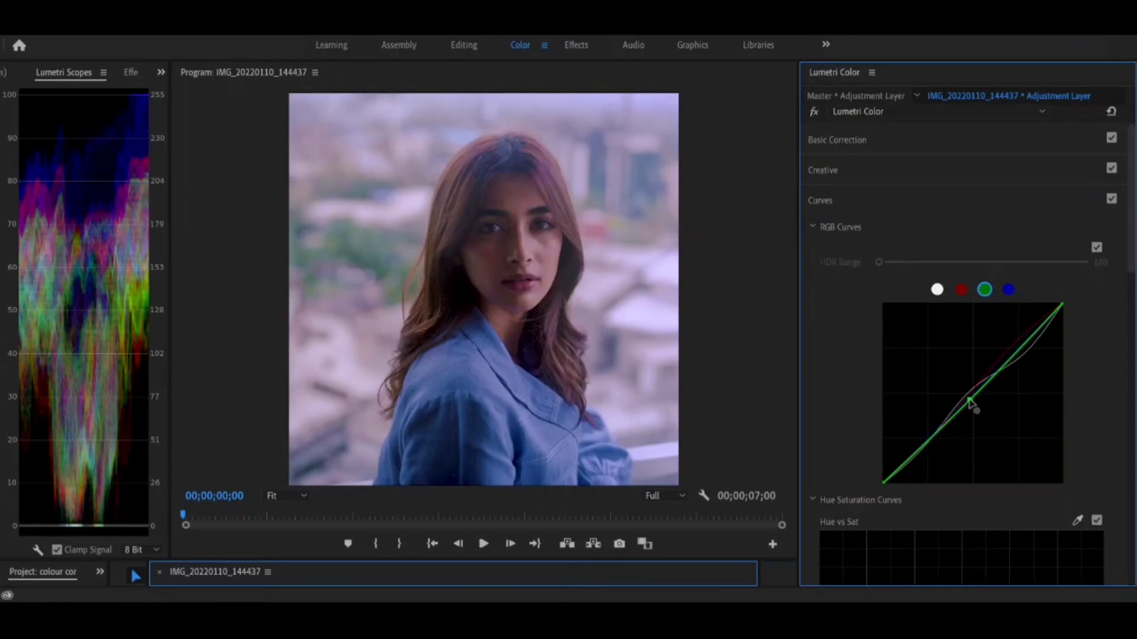
click(1008, 290)
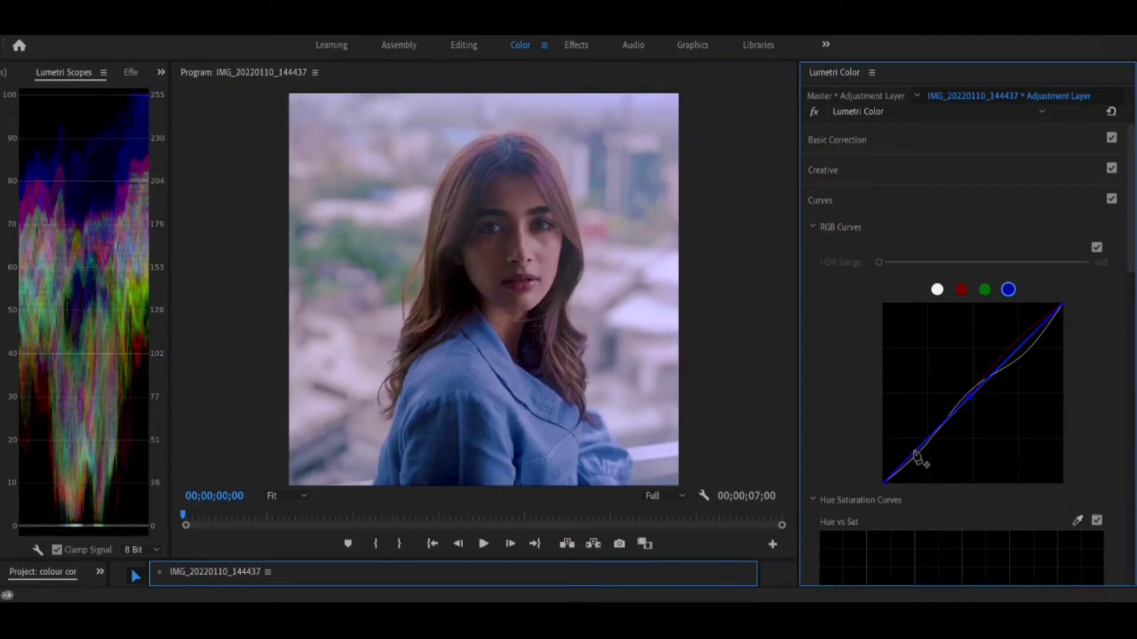
click(915, 451)
drag(915, 452, 923, 460)
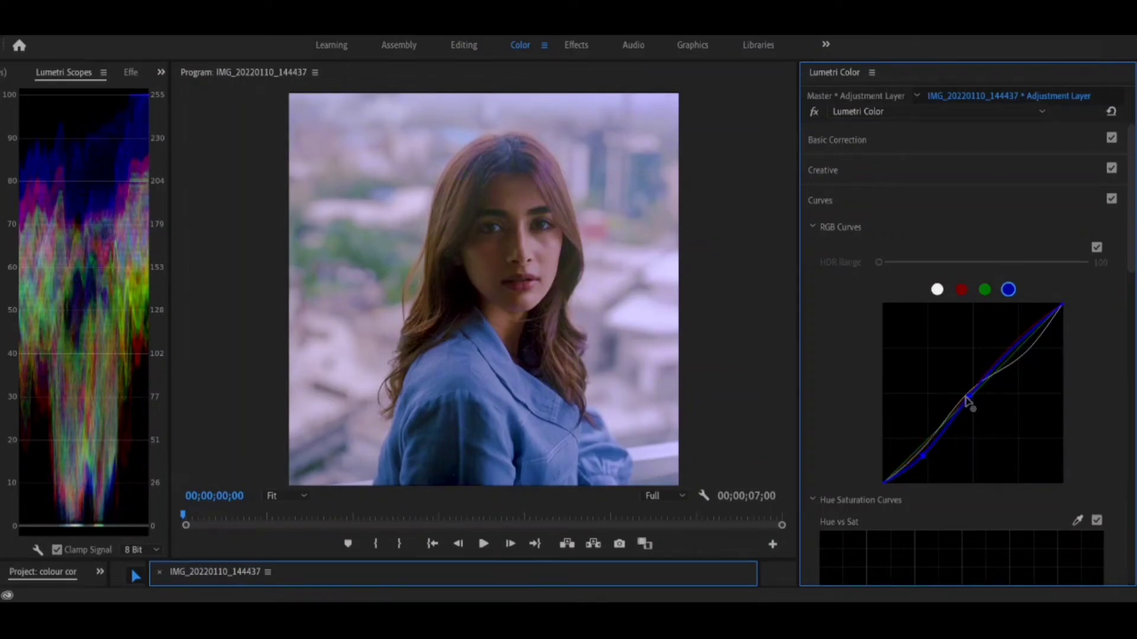
drag(965, 400, 965, 400)
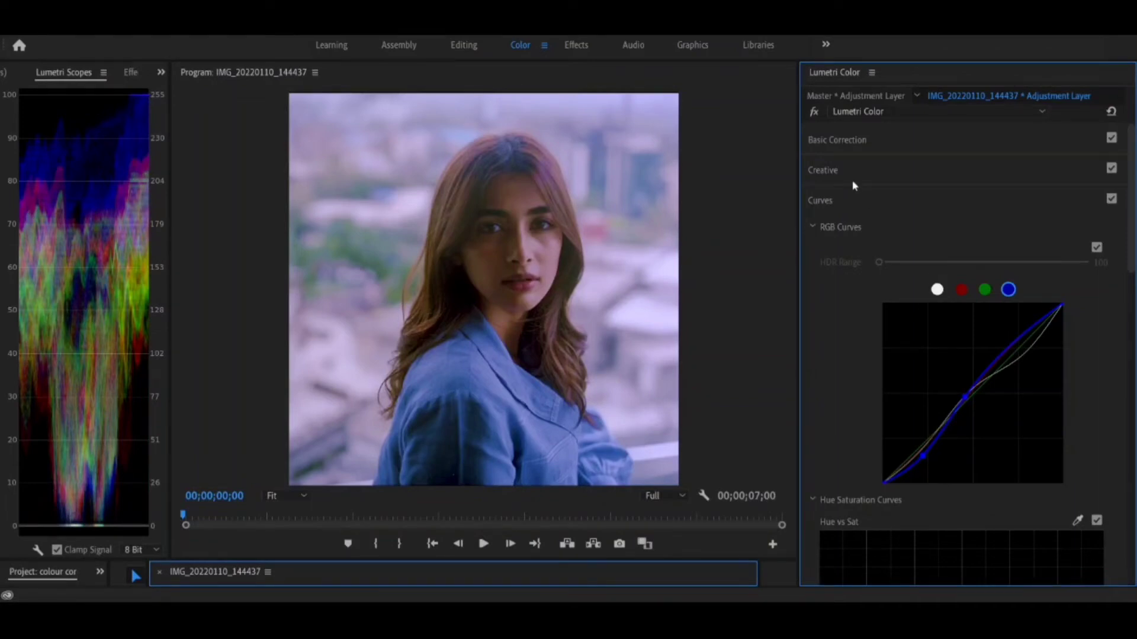
Toggle the Lumetri Color effect off and on to compare the portrait before and after grading.
click(812, 113)
click(813, 112)
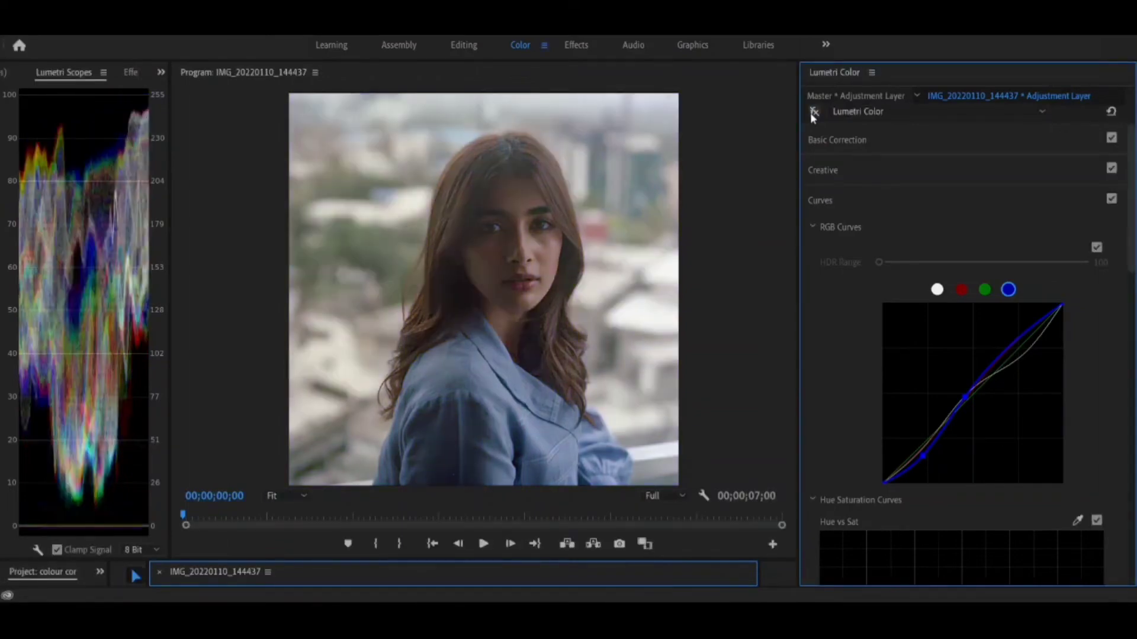
click(813, 112)
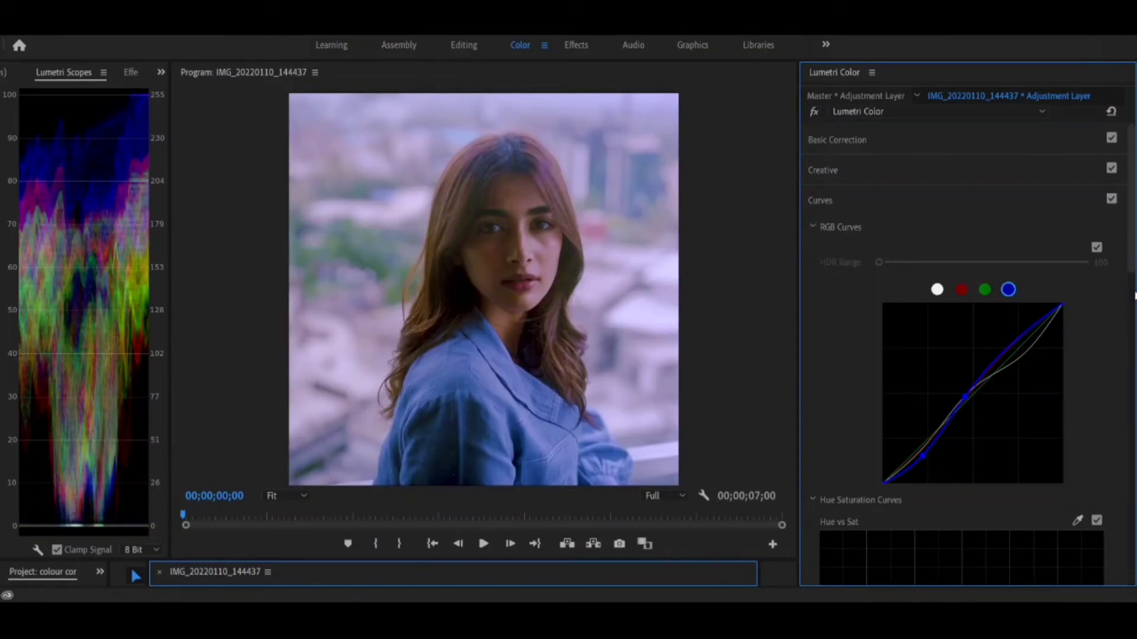
In Color Wheels & Match, shift the midtones slightly toward blue, the shadows slightly toward green and the highlights toward yellow.
scroll(1135, 290, down, 5)
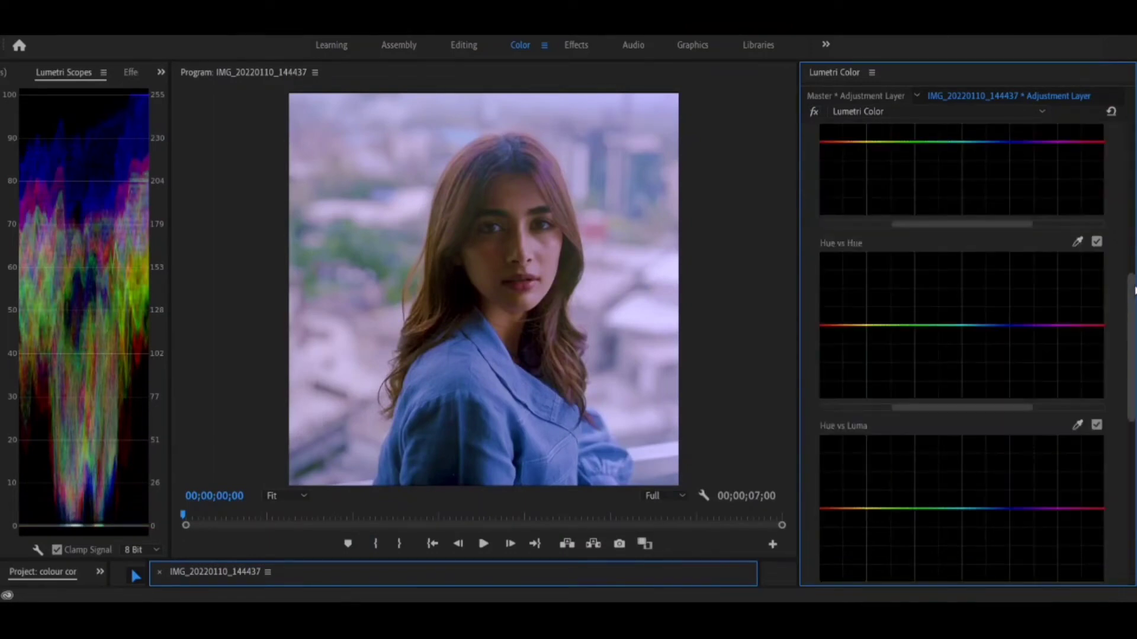
scroll(1135, 290, down, 5)
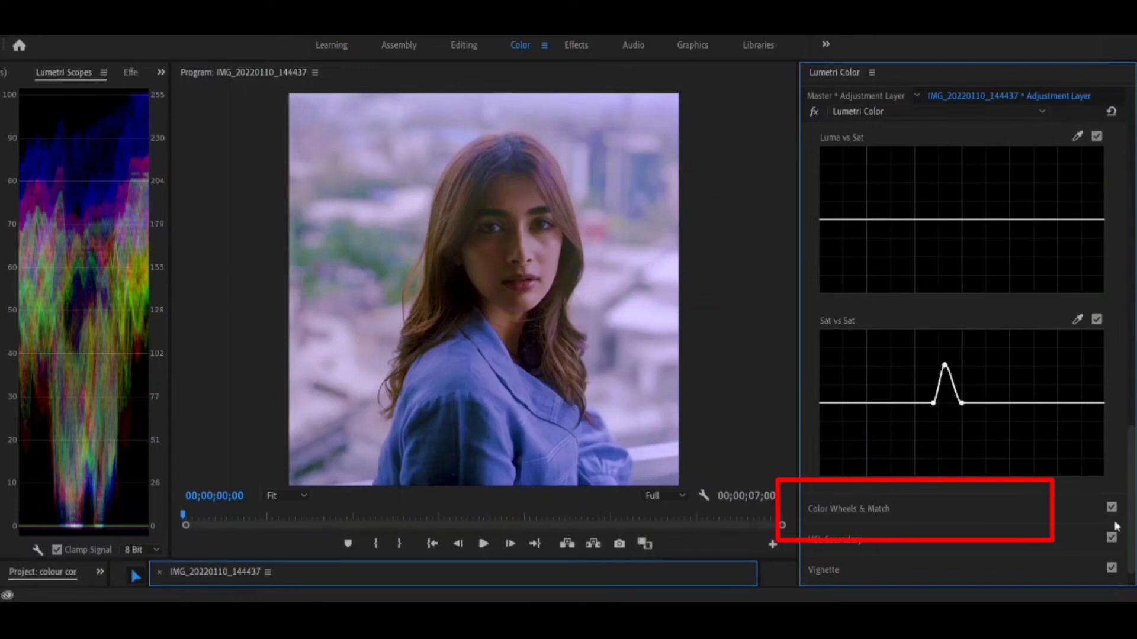
click(1059, 516)
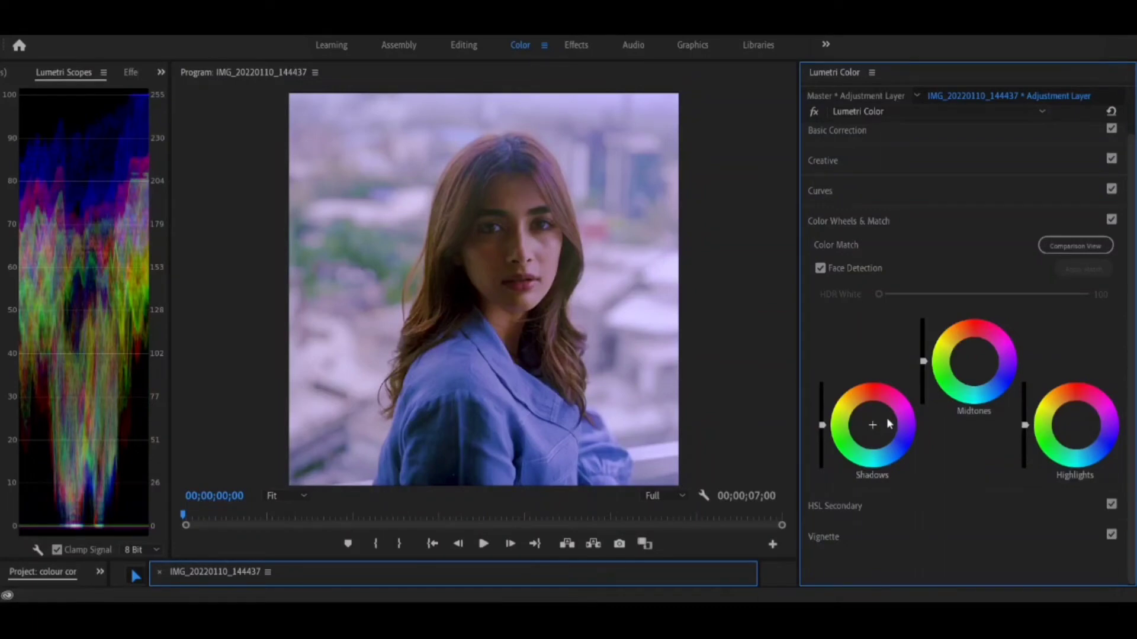
click(973, 367)
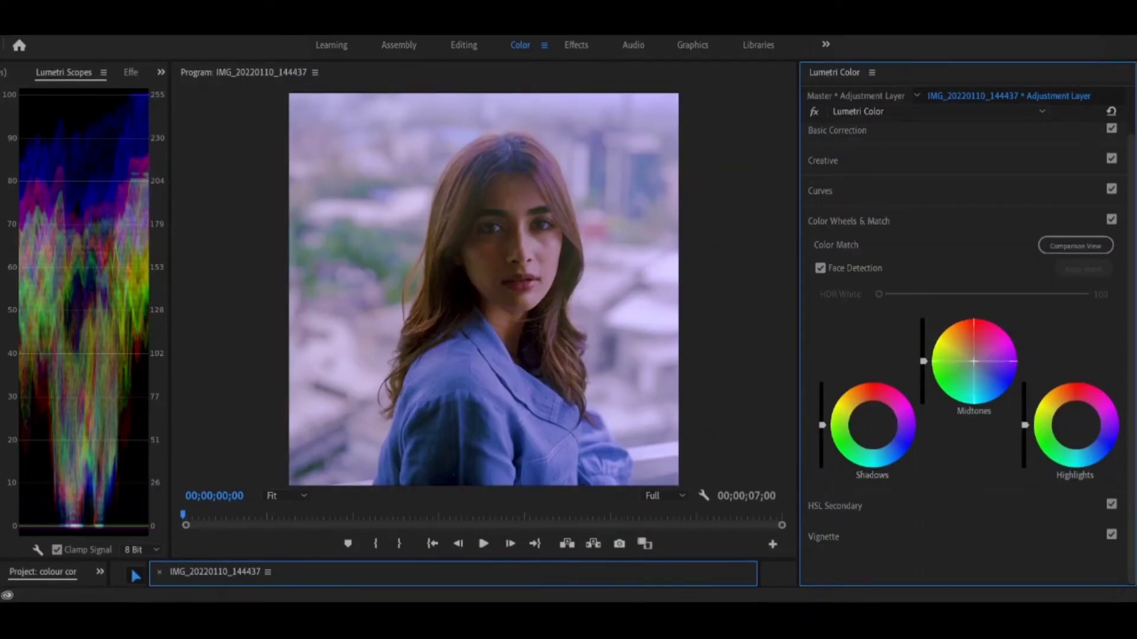
mouse_move(974, 361)
mouse_down()
mouse_move(947, 351)
mouse_move(981, 366)
mouse_move(966, 379)
mouse_move(986, 355)
mouse_move(970, 362)
mouse_move(981, 368)
mouse_up()
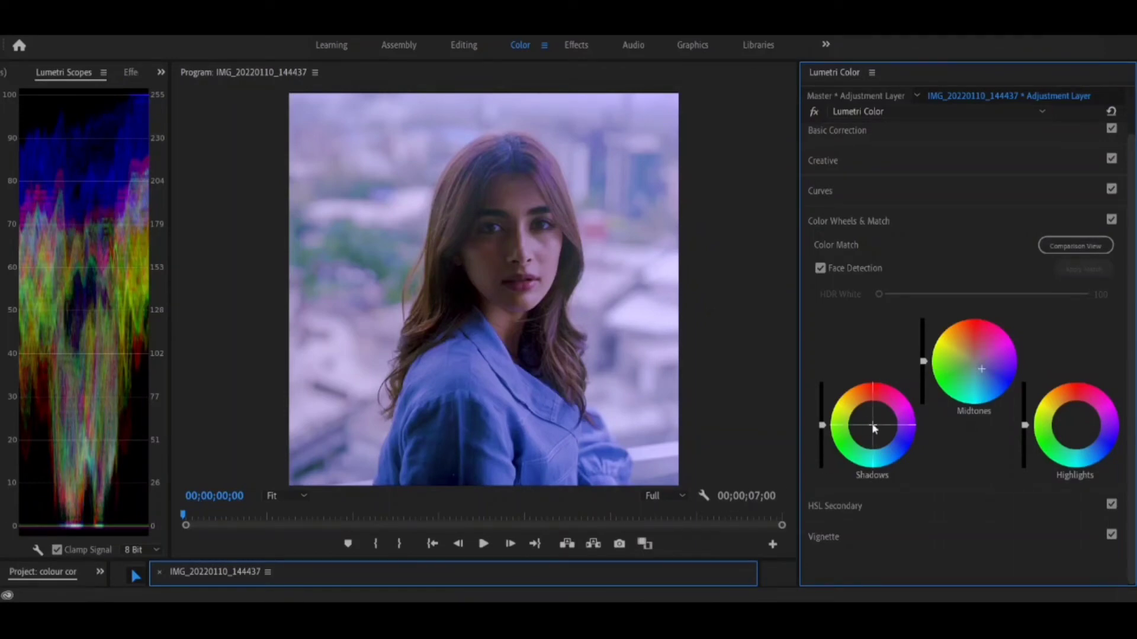
mouse_move(873, 424)
mouse_down()
mouse_move(863, 426)
mouse_move(881, 420)
mouse_move(870, 425)
mouse_up()
drag(1058, 416, 1057, 414)
Add a dark vignette with a negative Amount and compare the portrait with the Lumetri Color effect off and on.
click(831, 547)
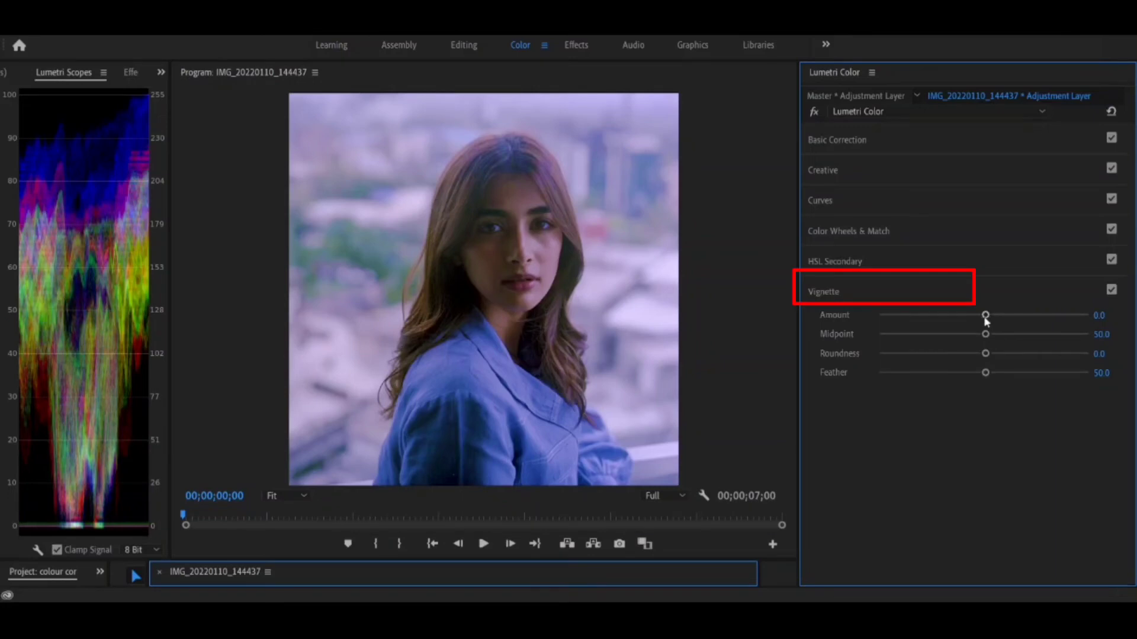
drag(986, 318, 901, 339)
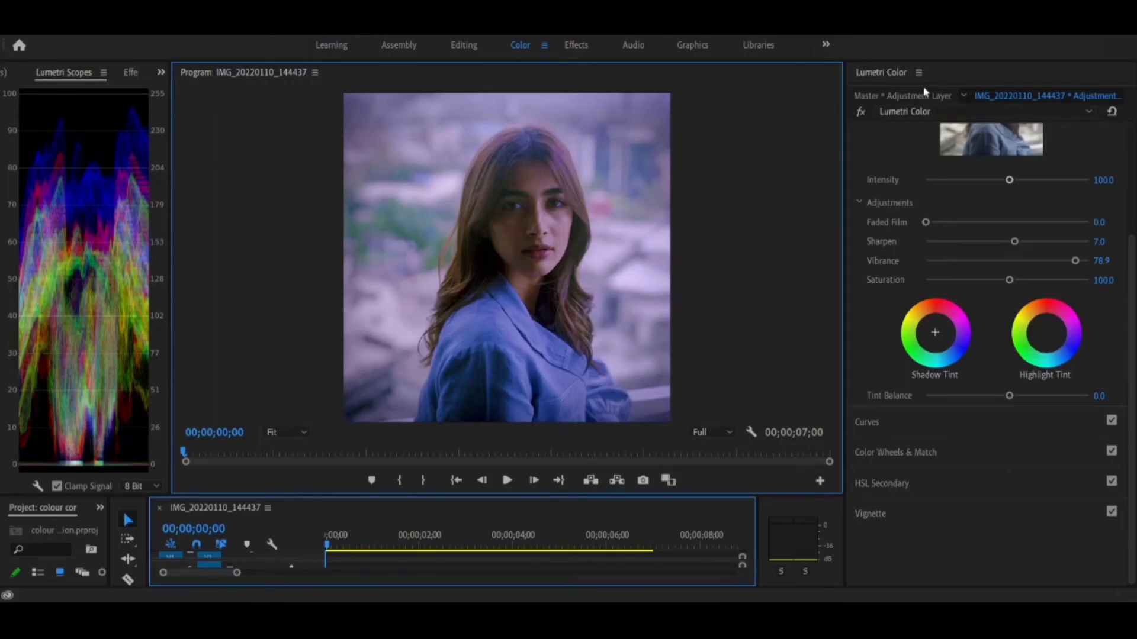
click(861, 112)
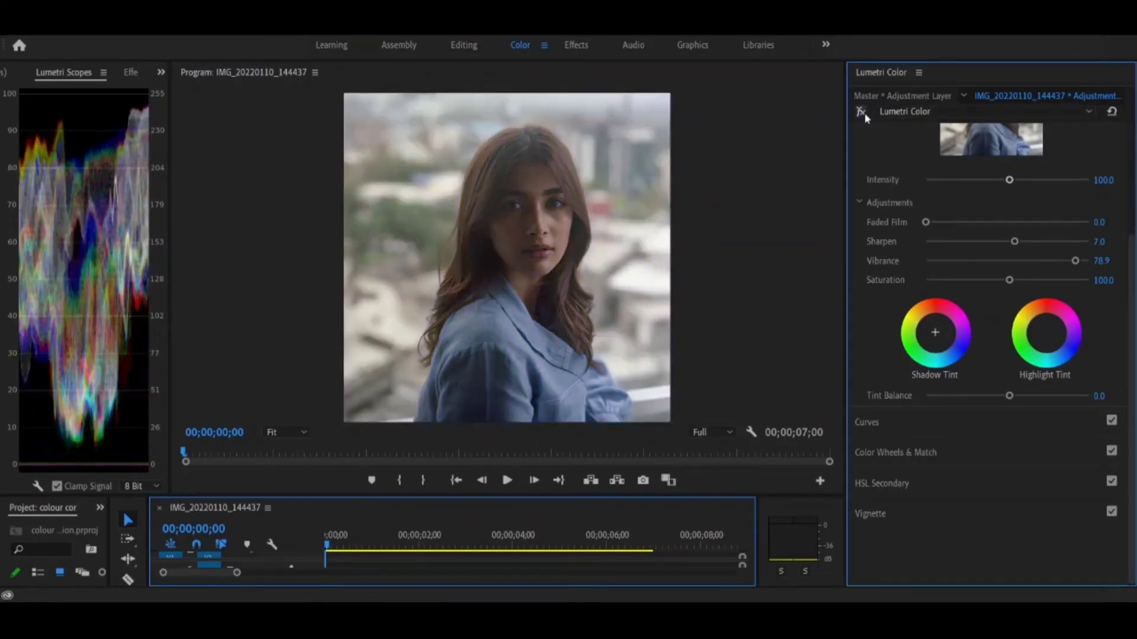
click(862, 113)
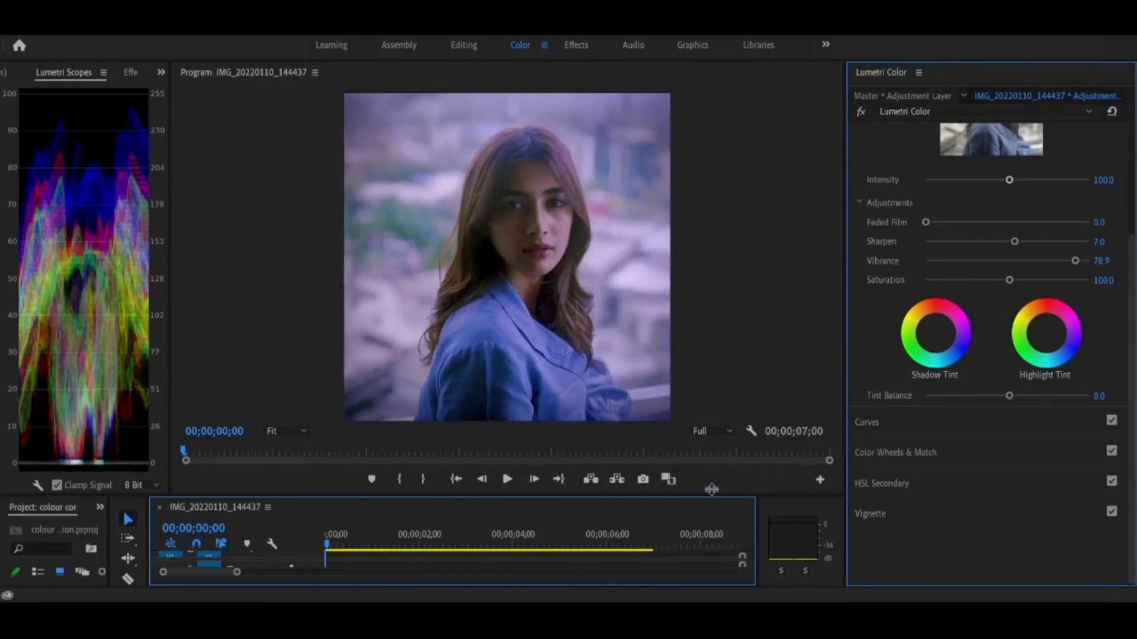
Add the Lumix GH5 forest clip to track V1 in the empty timeline area after the portrait.
drag(710, 496, 726, 388)
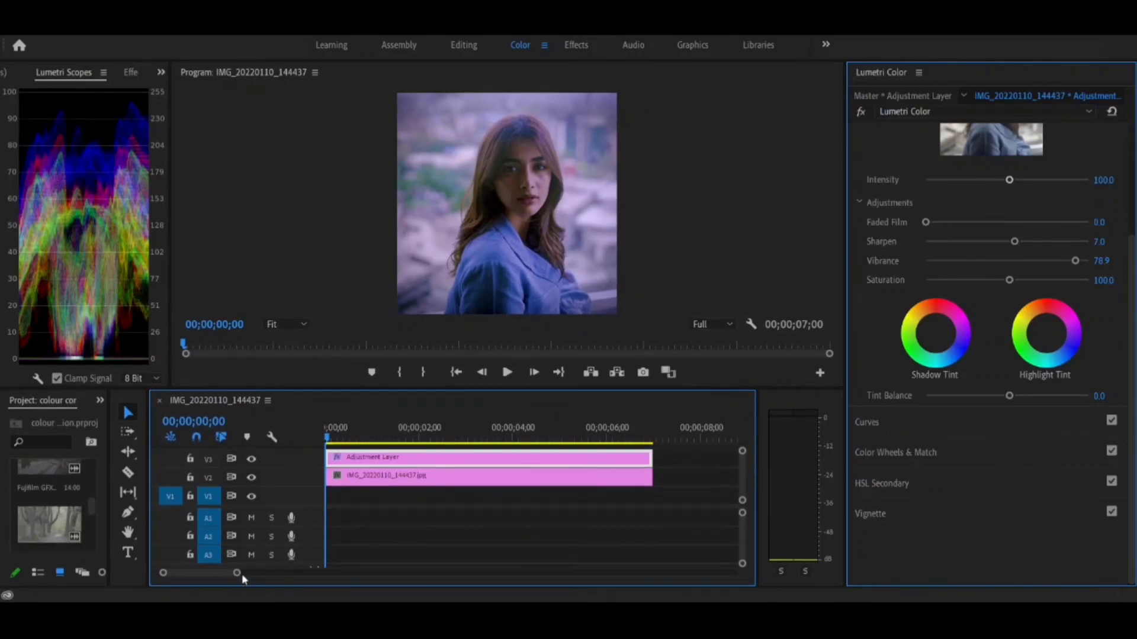
drag(237, 572, 401, 572)
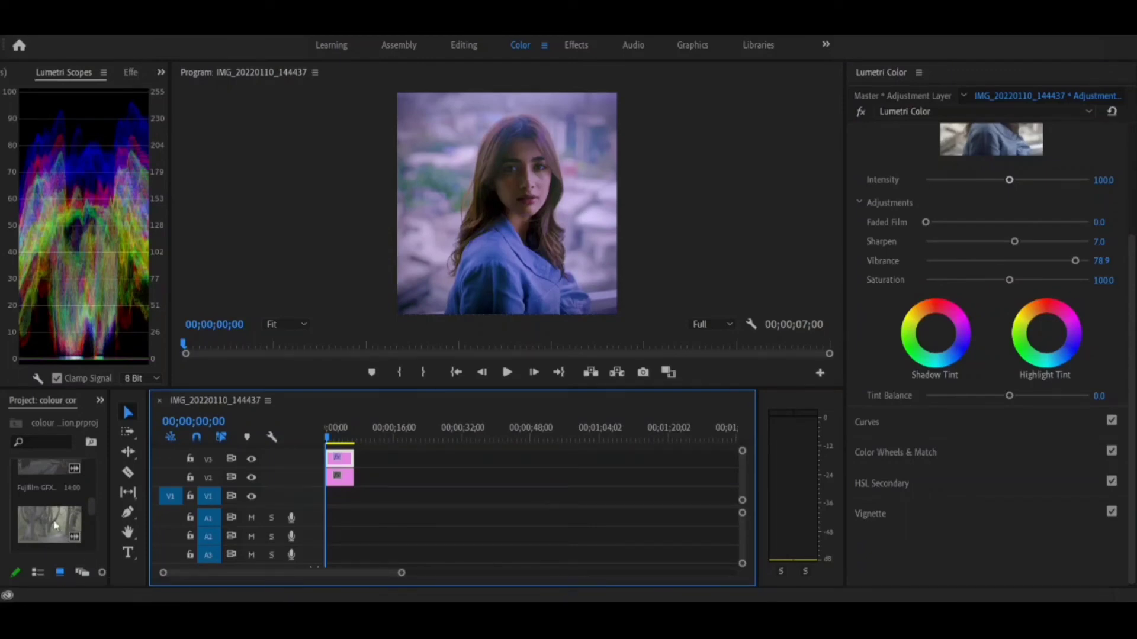
click(55, 525)
drag(43, 516, 429, 495)
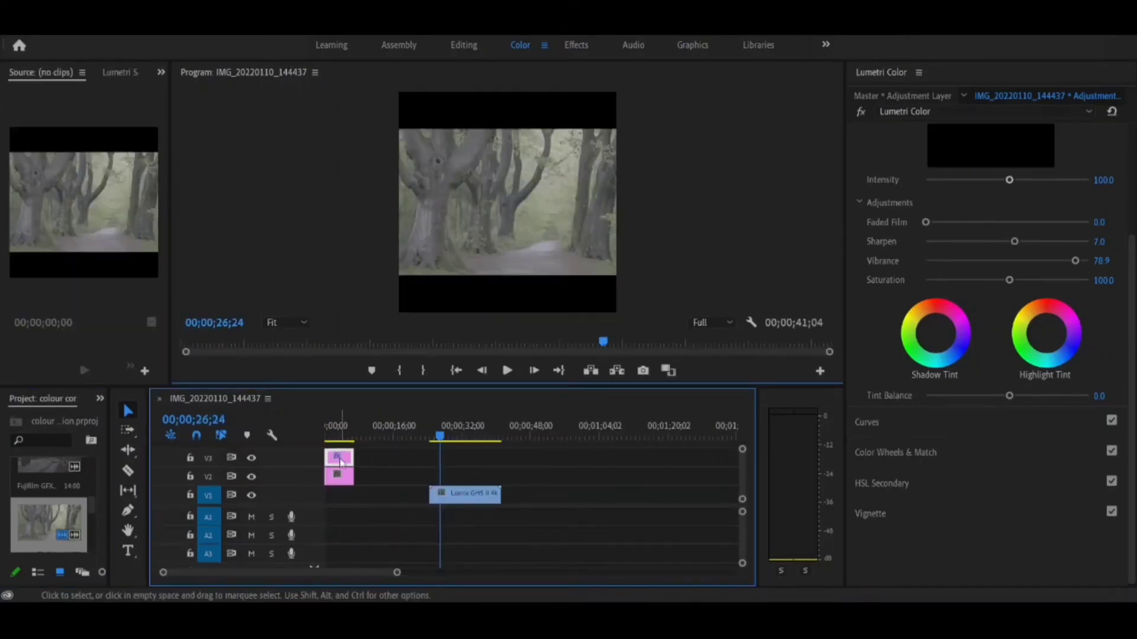
Move the adjustment layer to V2 directly above the forest clip and match its length to the clip.
drag(340, 462, 500, 477)
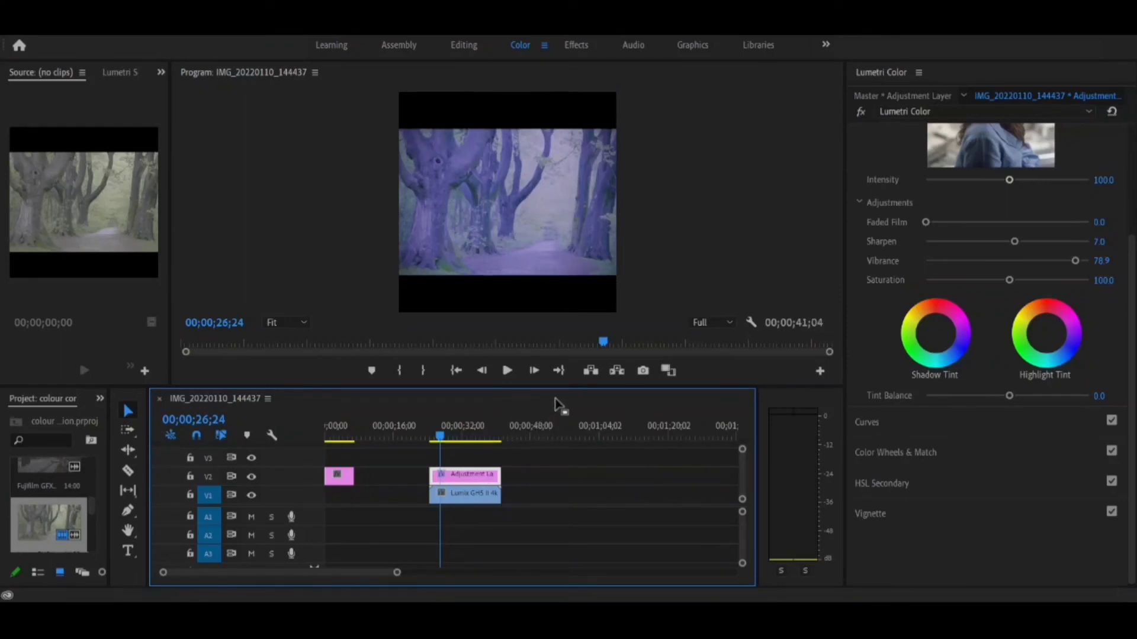
drag(561, 386, 564, 413)
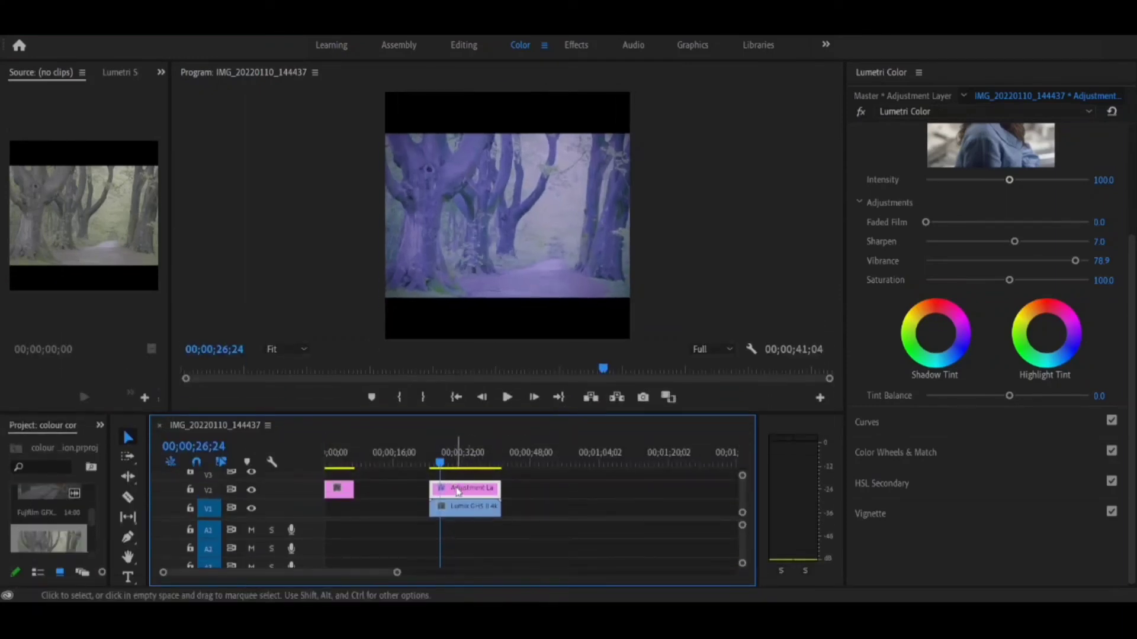
mouse_move(458, 487)
mouse_down()
mouse_move(506, 489)
mouse_move(445, 488)
mouse_move(454, 488)
mouse_up()
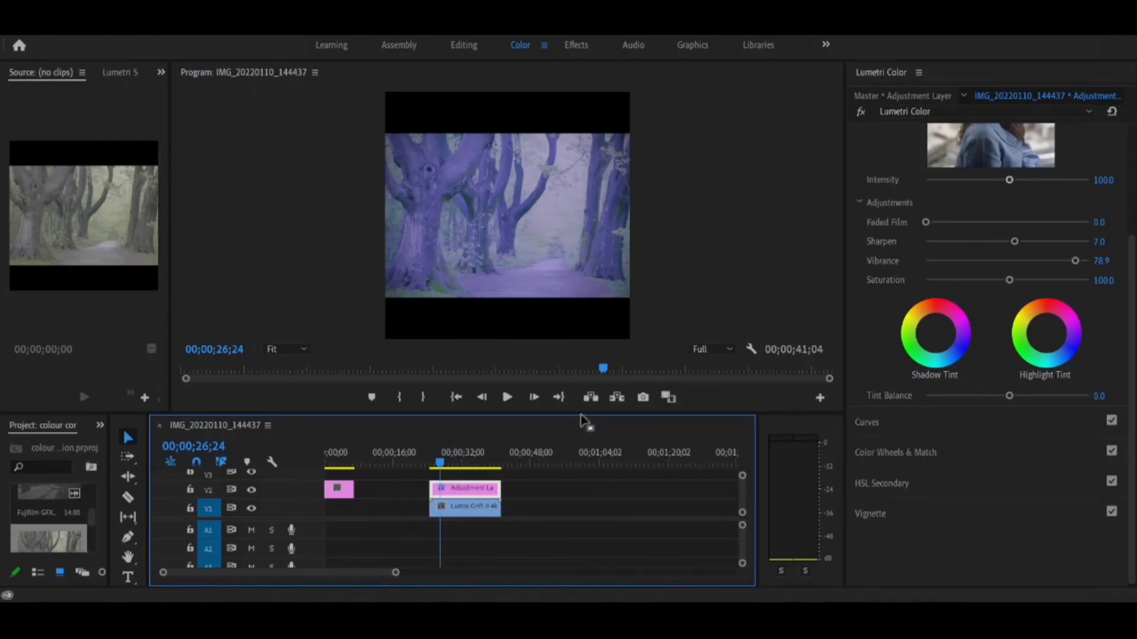
In Basic Correction, set Temperature to 2.3, Tint to -0.5, Contrast to 86.4, Highlights to -100.0, Whites to -45.7 and Blacks to -16.7.
drag(586, 415, 586, 478)
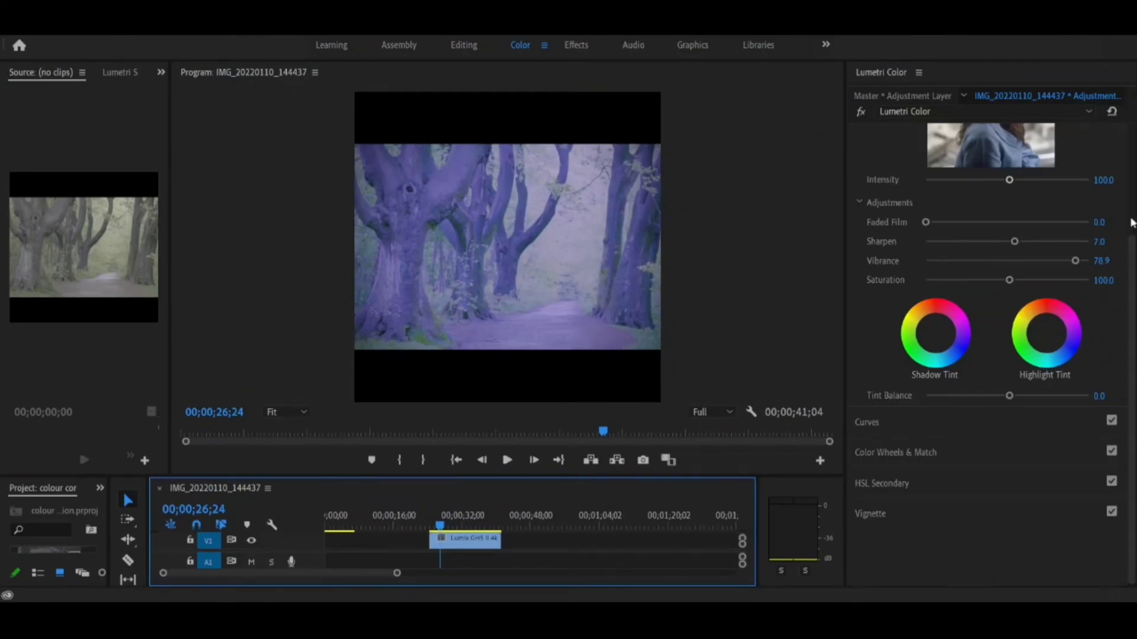
click(1132, 221)
click(1061, 145)
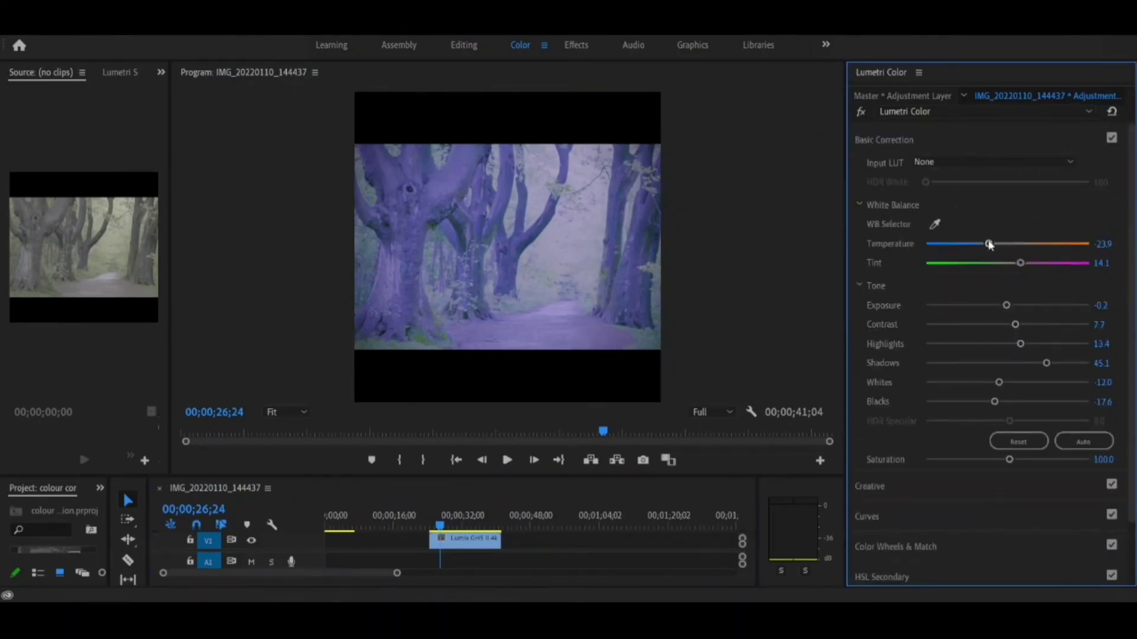
drag(990, 244, 1007, 266)
drag(1013, 325, 879, 390)
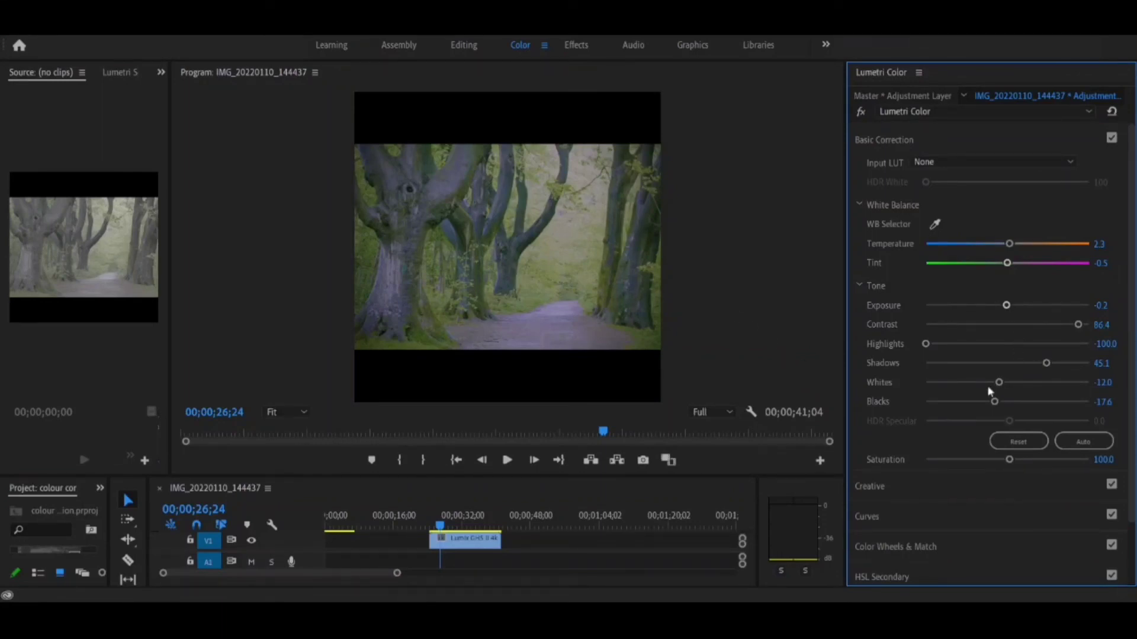
mouse_move(1000, 384)
mouse_down()
mouse_move(949, 396)
mouse_move(1013, 403)
mouse_move(994, 405)
mouse_up()
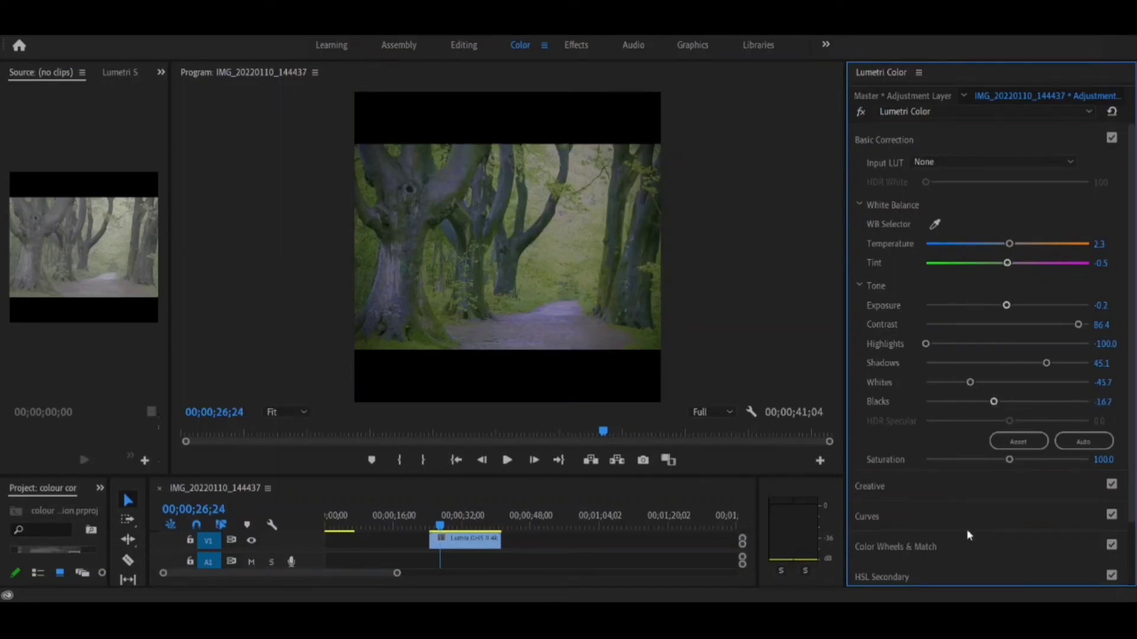
Set the Creative Saturation to 123.1 and compare the forest shot with the Lumetri Color effect off and on.
click(955, 495)
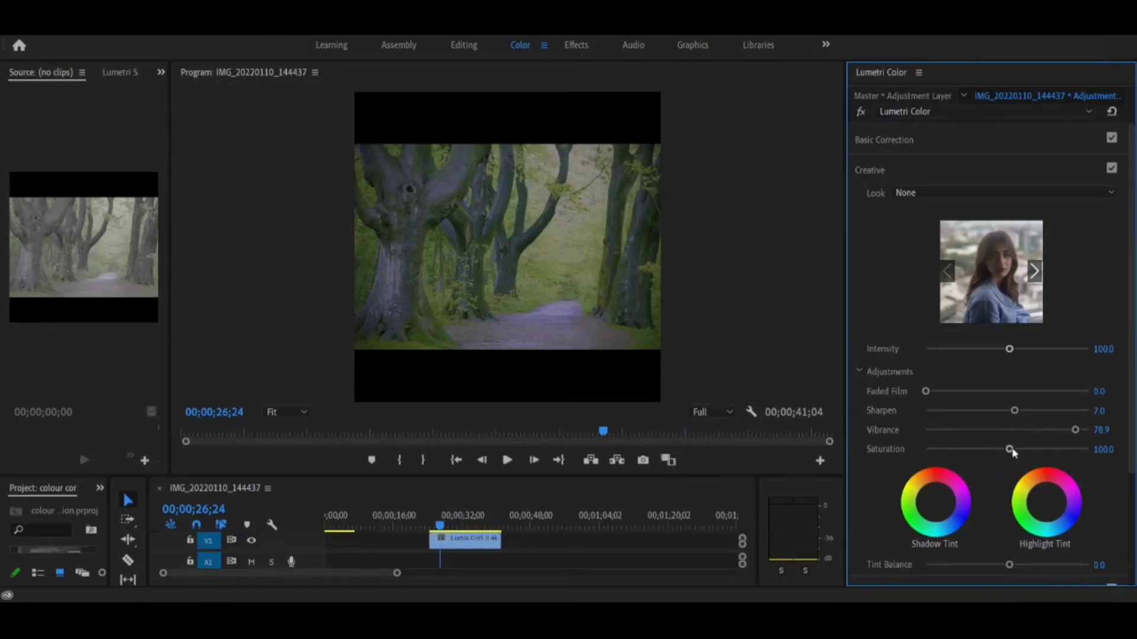
drag(1009, 449, 1026, 450)
click(861, 113)
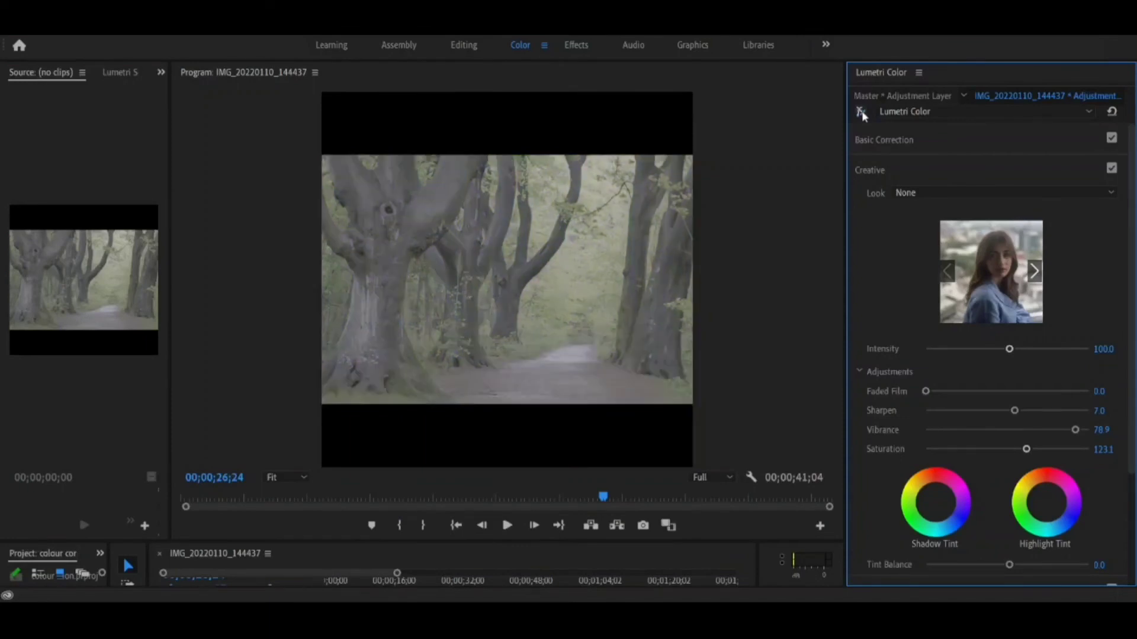
click(861, 113)
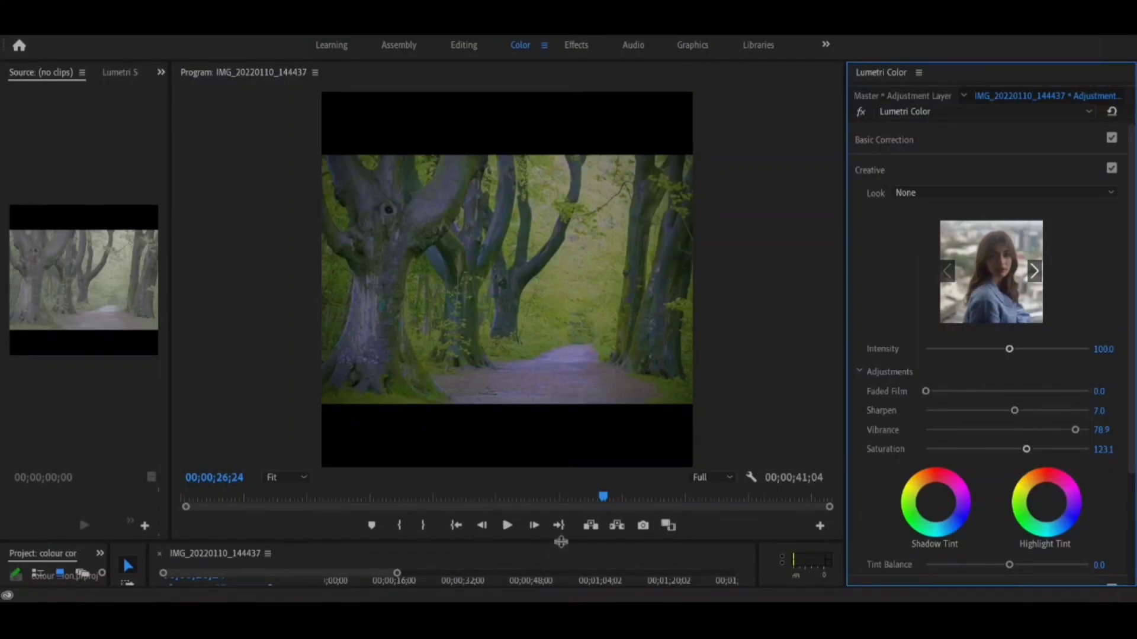
Add the Fujifilm skyline clip to V1 with a copy of the adjustment layer above it on V2, and view it at 00;00;47;00.
drag(562, 542, 562, 341)
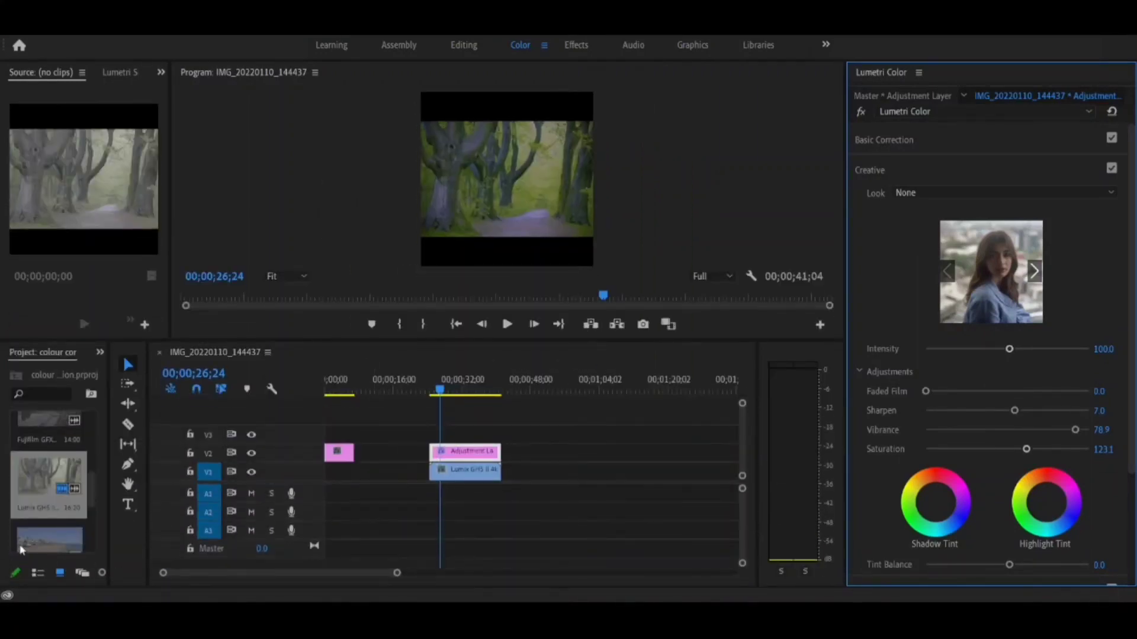
drag(20, 550, 533, 472)
drag(556, 462, 576, 462)
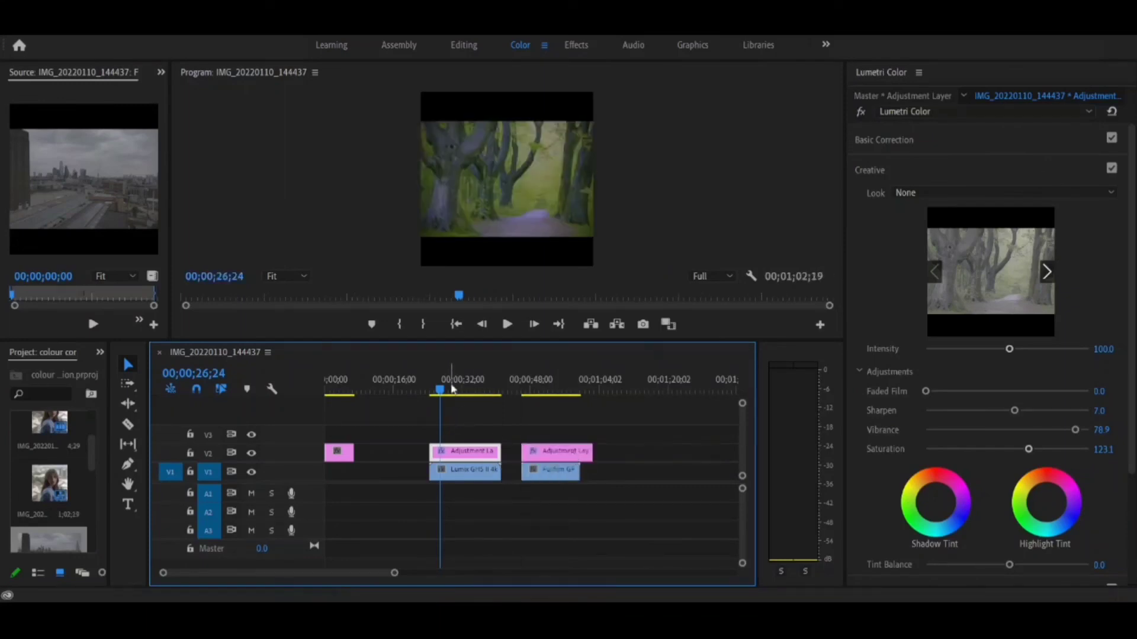
drag(453, 391, 528, 398)
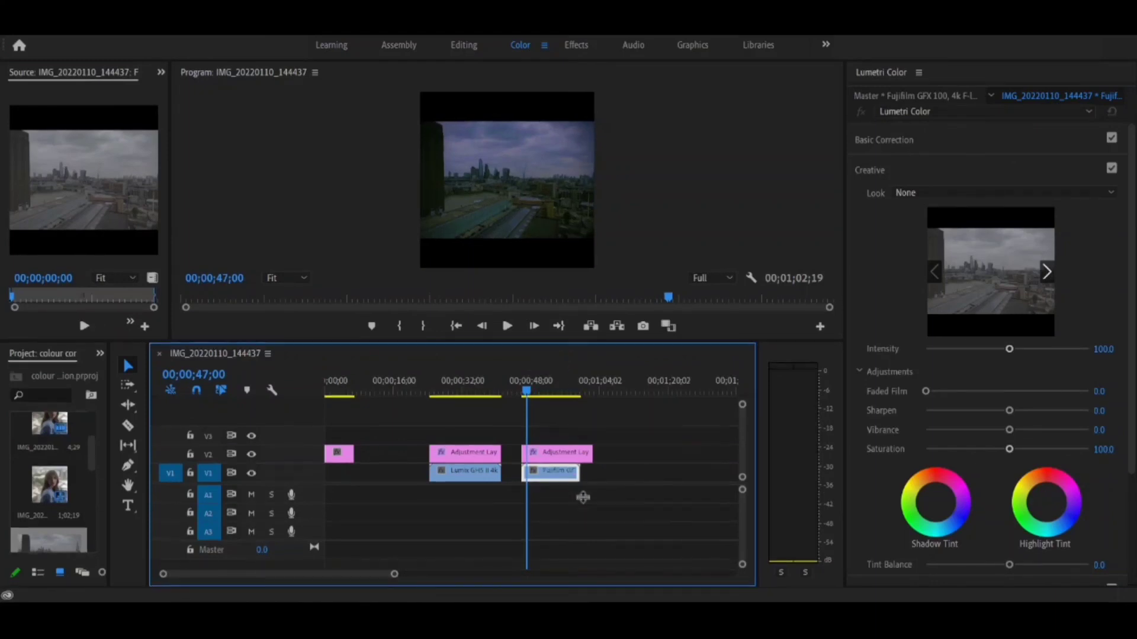
Place the adjustment layer back over the Fujifilm skyline clip on V2 and inspect the graded shot in an enlarged program view.
drag(559, 341, 559, 521)
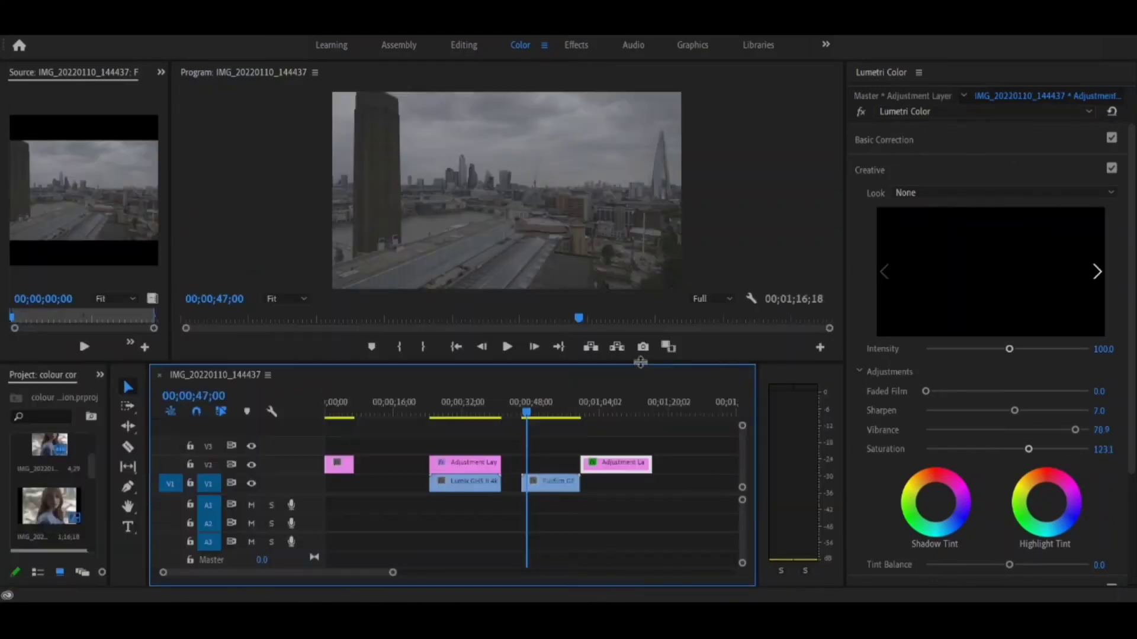
drag(640, 362, 640, 564)
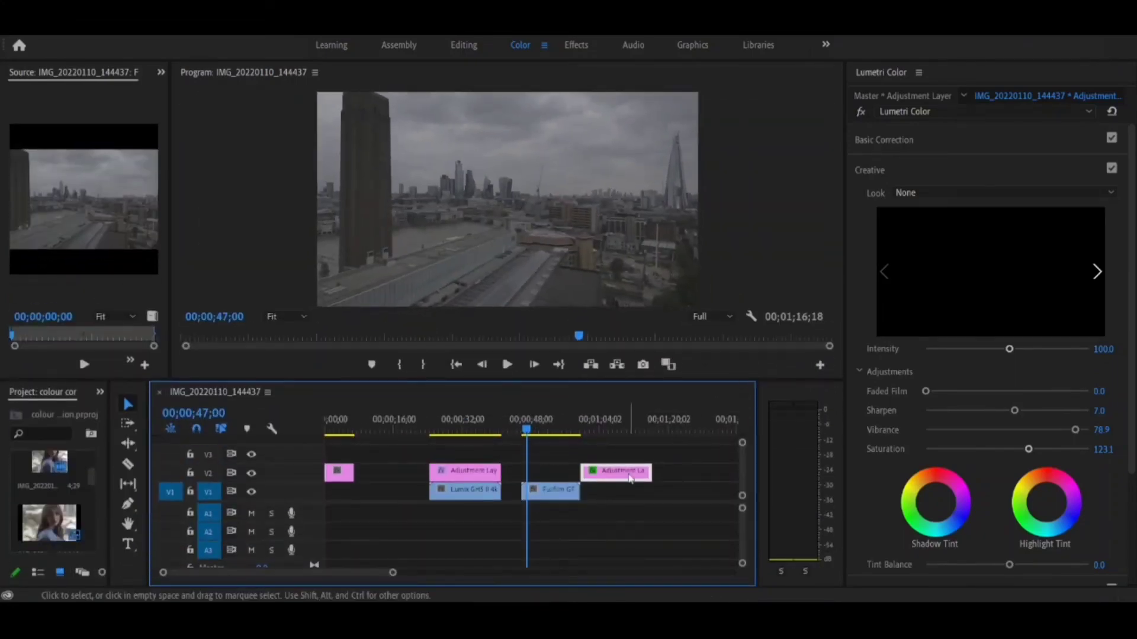
drag(629, 478, 561, 474)
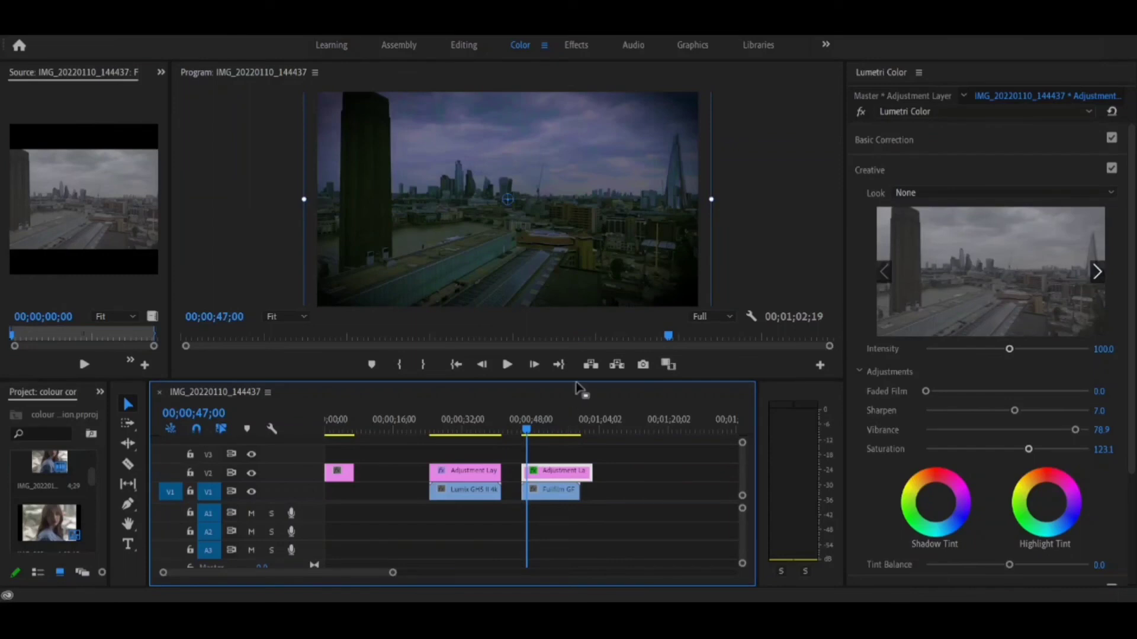
drag(577, 381, 578, 565)
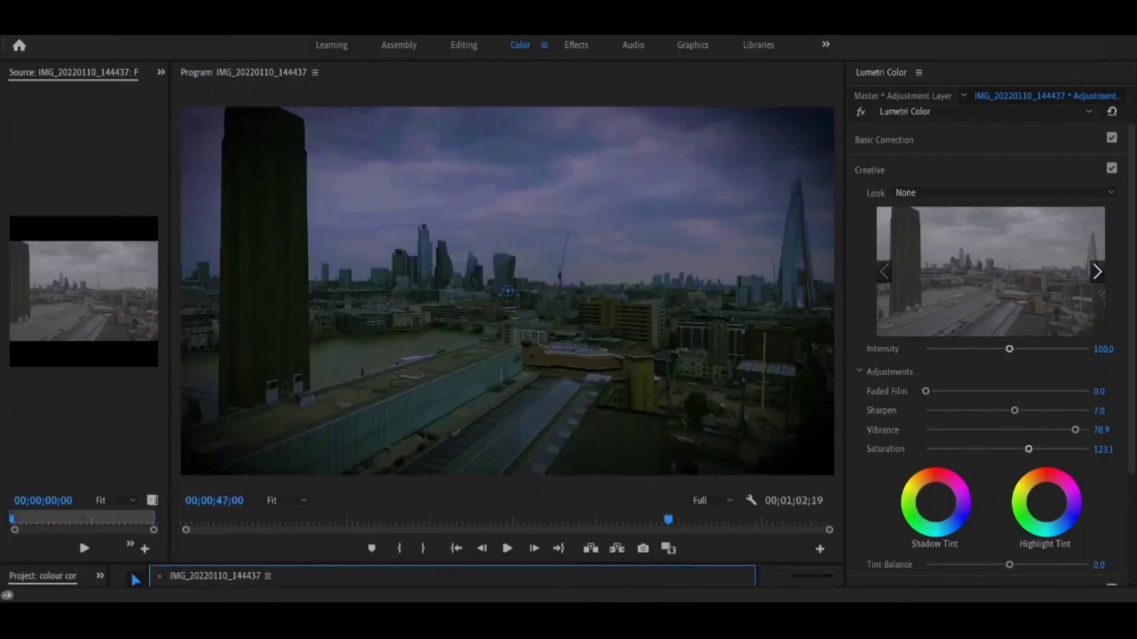
drag(671, 566, 671, 403)
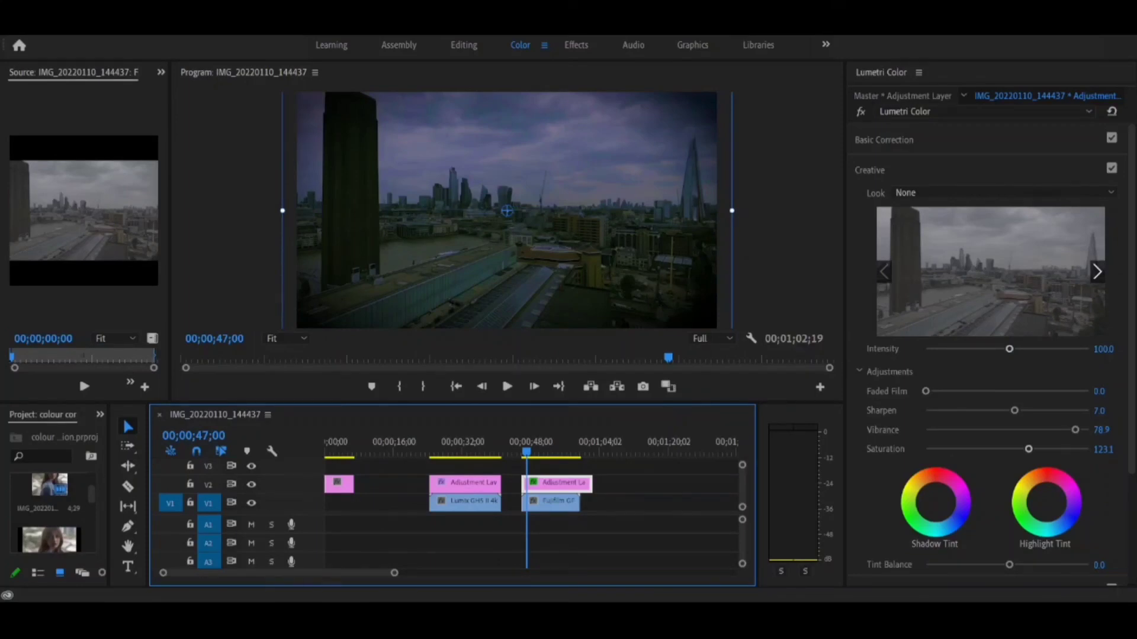
Open the export settings for the sequence.
key(ctrl+m)
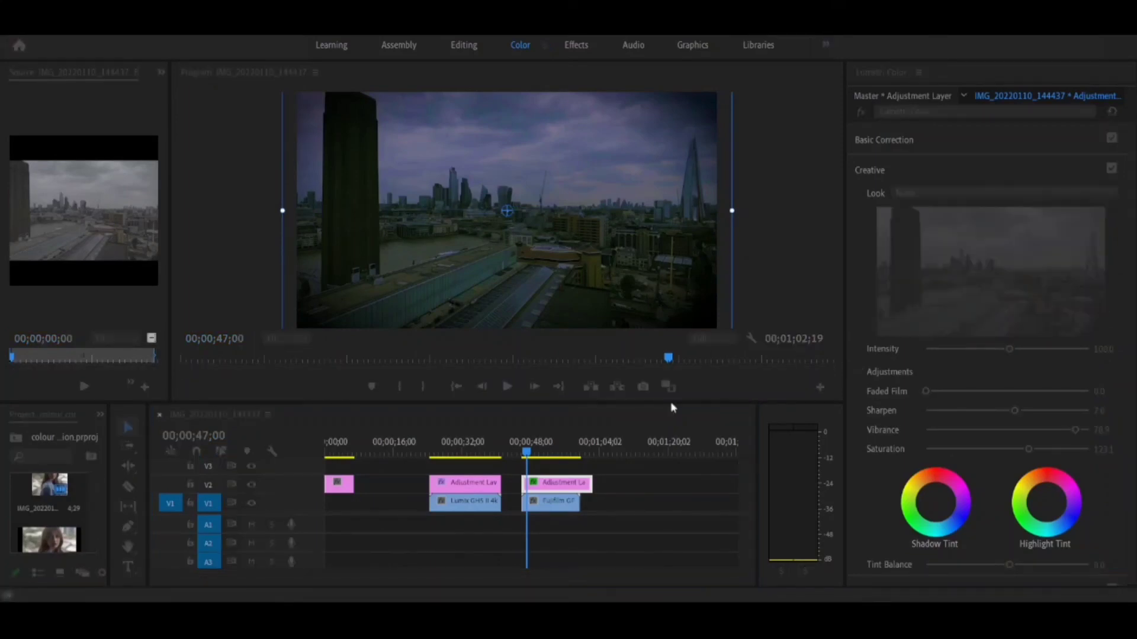
click(954, 558)
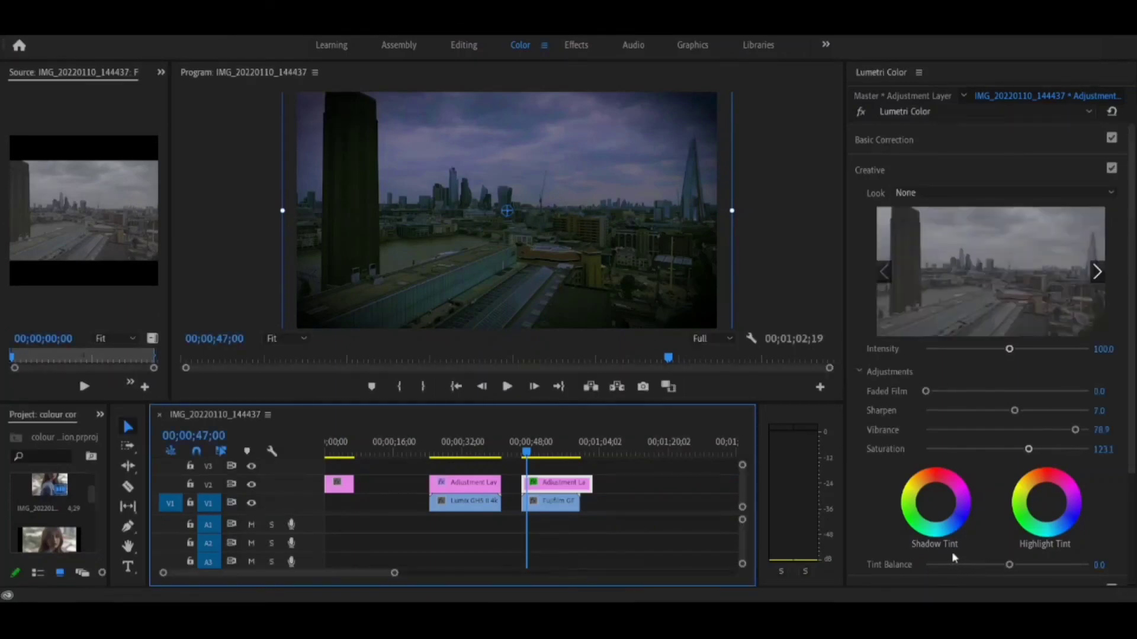